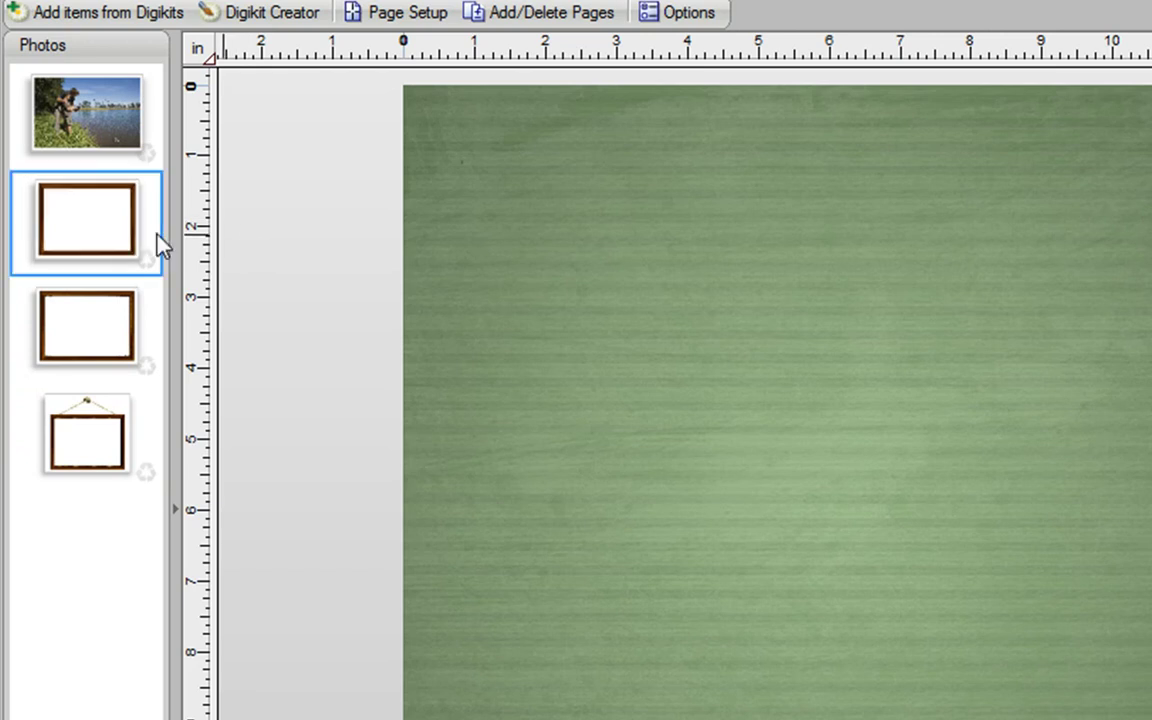
Place the plain rectangular wooden frame near the top of the green striped page
{"action": "left_click_drag", "start_coordinate": [95, 232], "coordinate": [679, 347]}
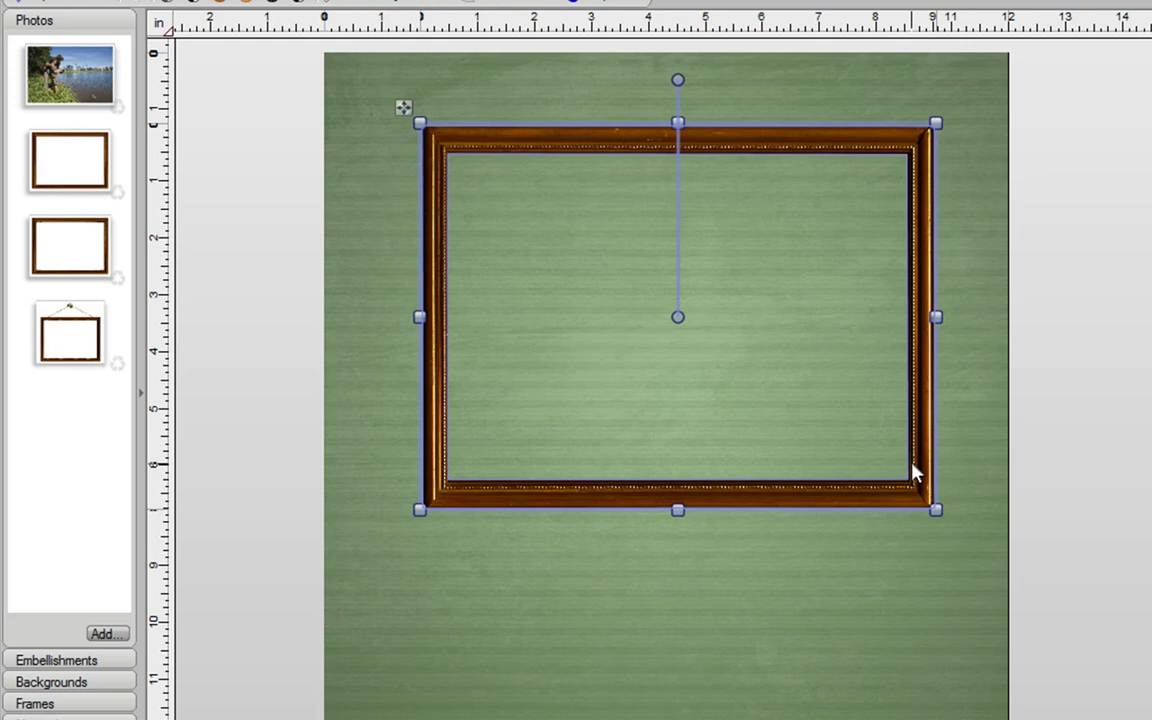
Save the placed wooden frame as a photo frame and fill it with the lakeside fishing photo
{"action": "left_click", "coordinate": [35, 704]}
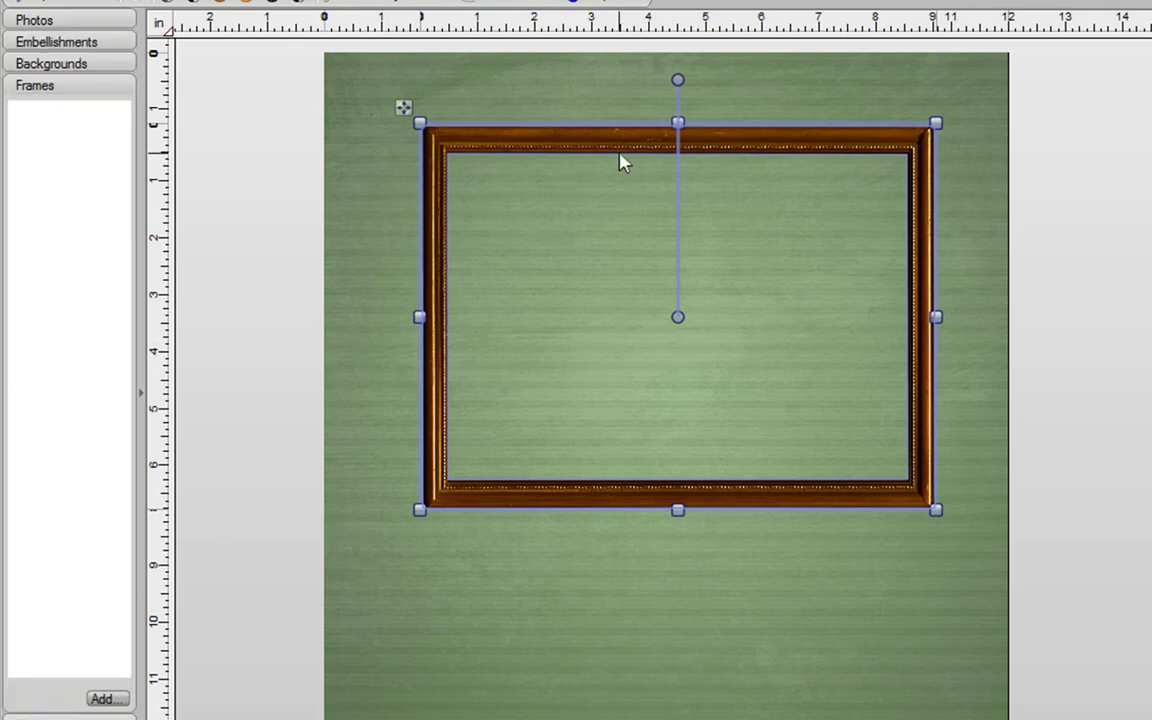
{"action": "left_click_drag", "start_coordinate": [668, 154], "coordinate": [123, 177]}
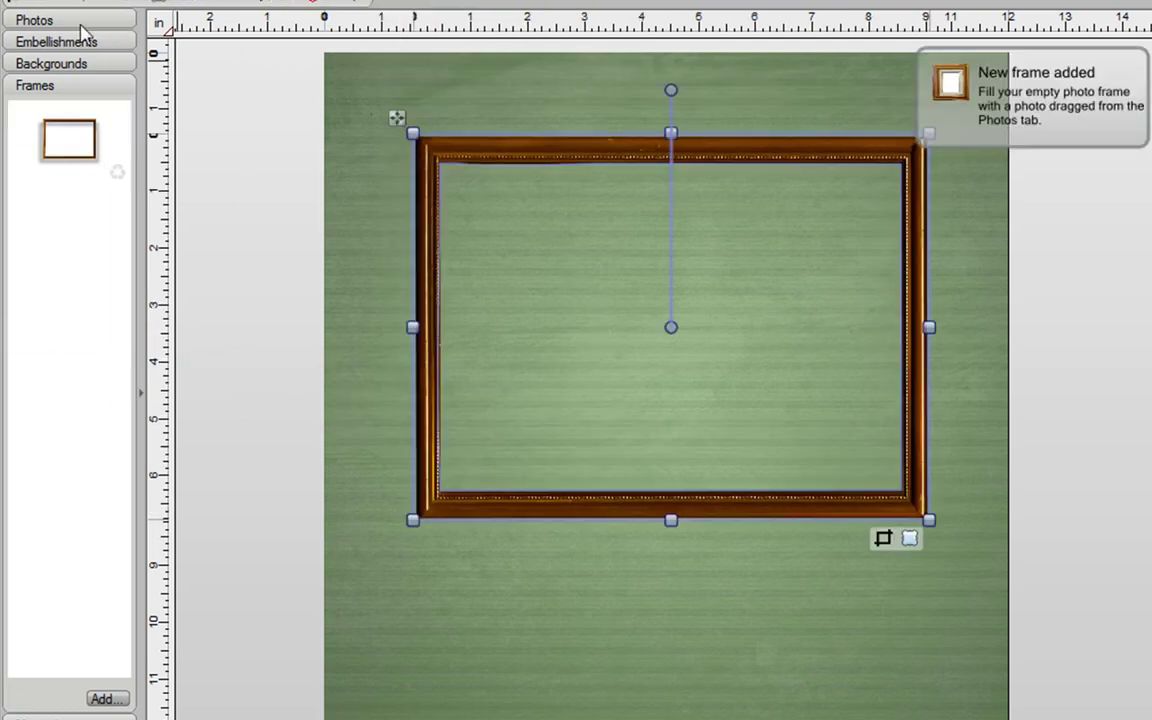
{"action": "left_click", "coordinate": [81, 27]}
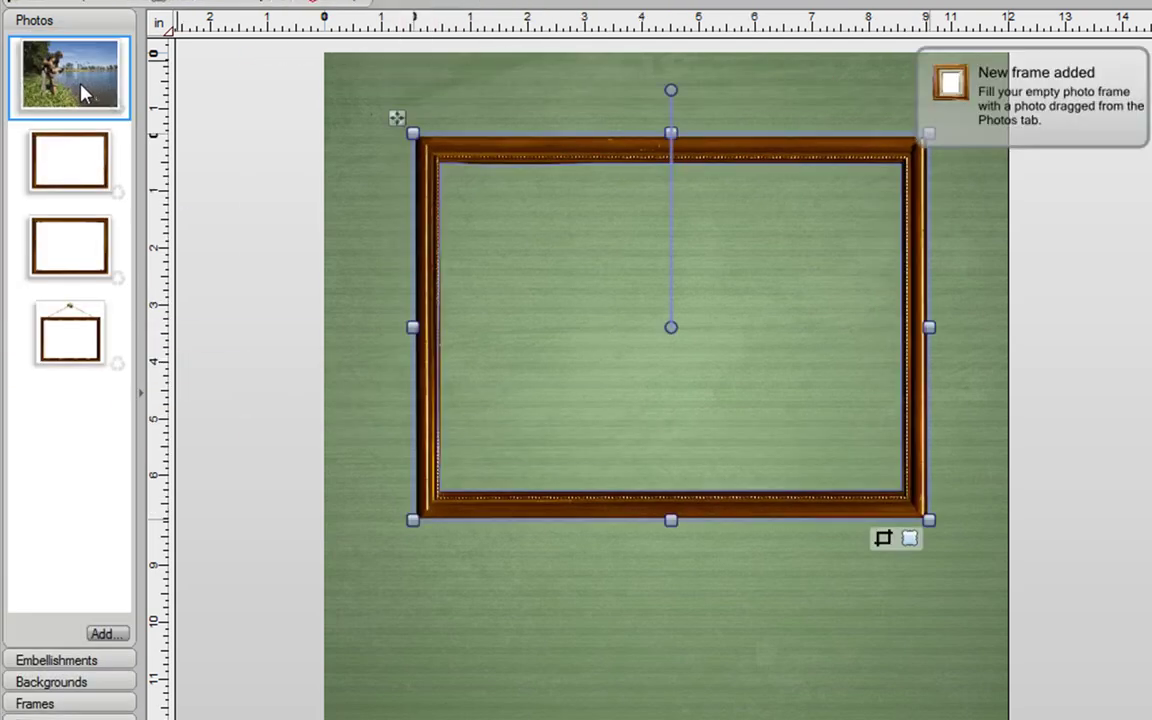
{"action": "left_click_drag", "start_coordinate": [82, 90], "coordinate": [573, 342]}
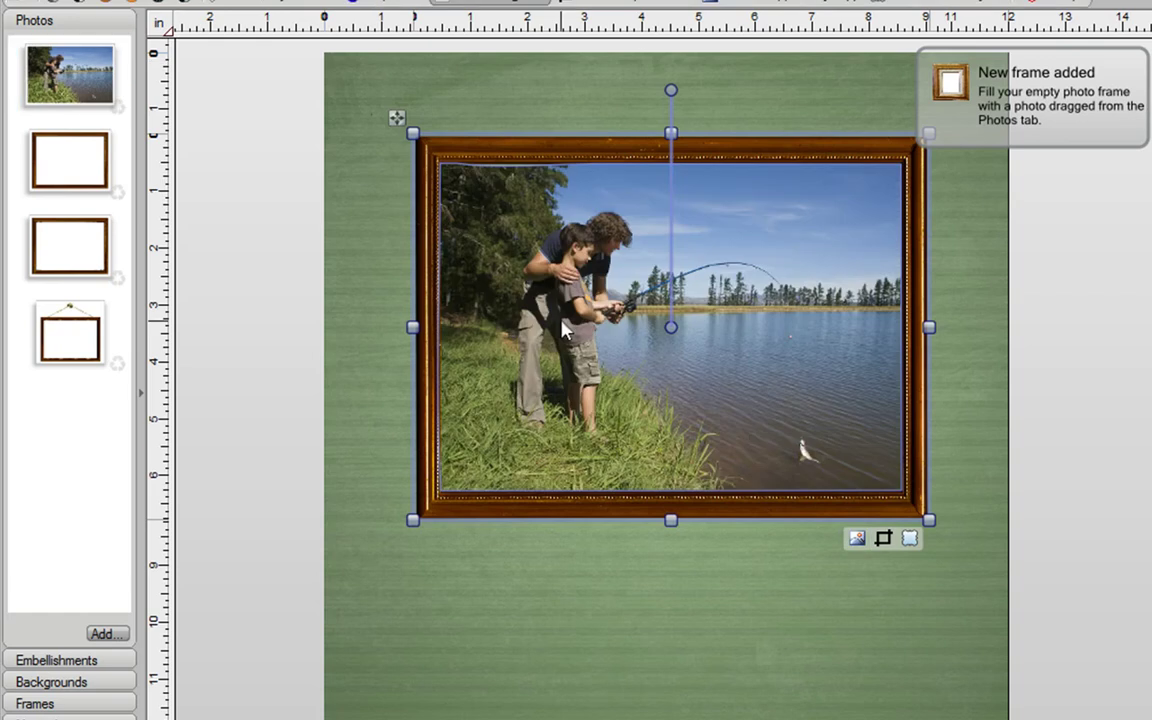
Delete the photo-filled frame and place the larger wooden frame with the rough white centre
{"action": "left_click", "coordinate": [380, 280]}
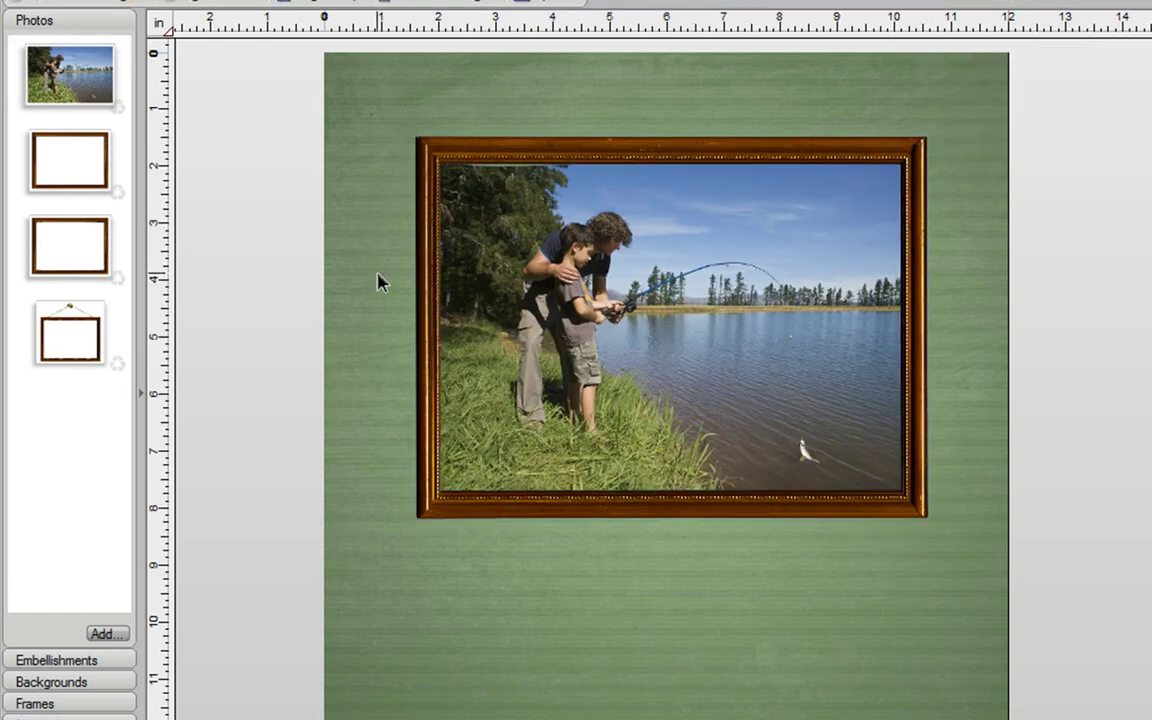
{"action": "left_click", "coordinate": [512, 268]}
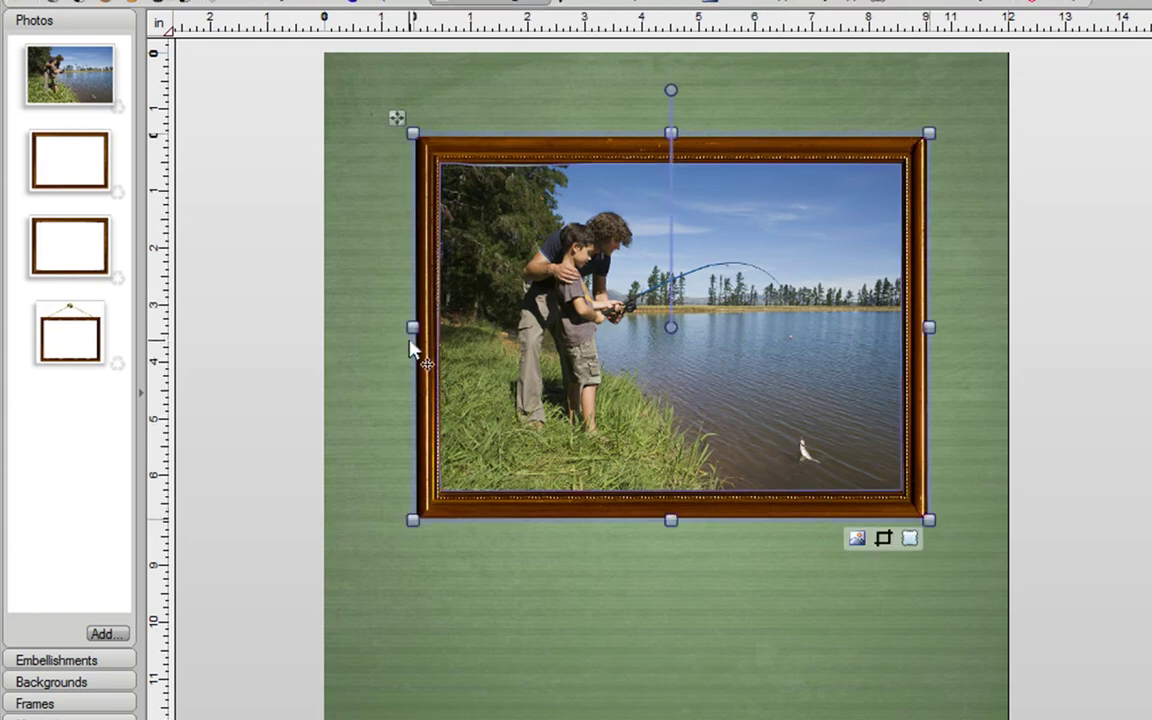
{"action": "key", "text": "Delete"}
{"action": "left_click_drag", "start_coordinate": [68, 268], "coordinate": [630, 365]}
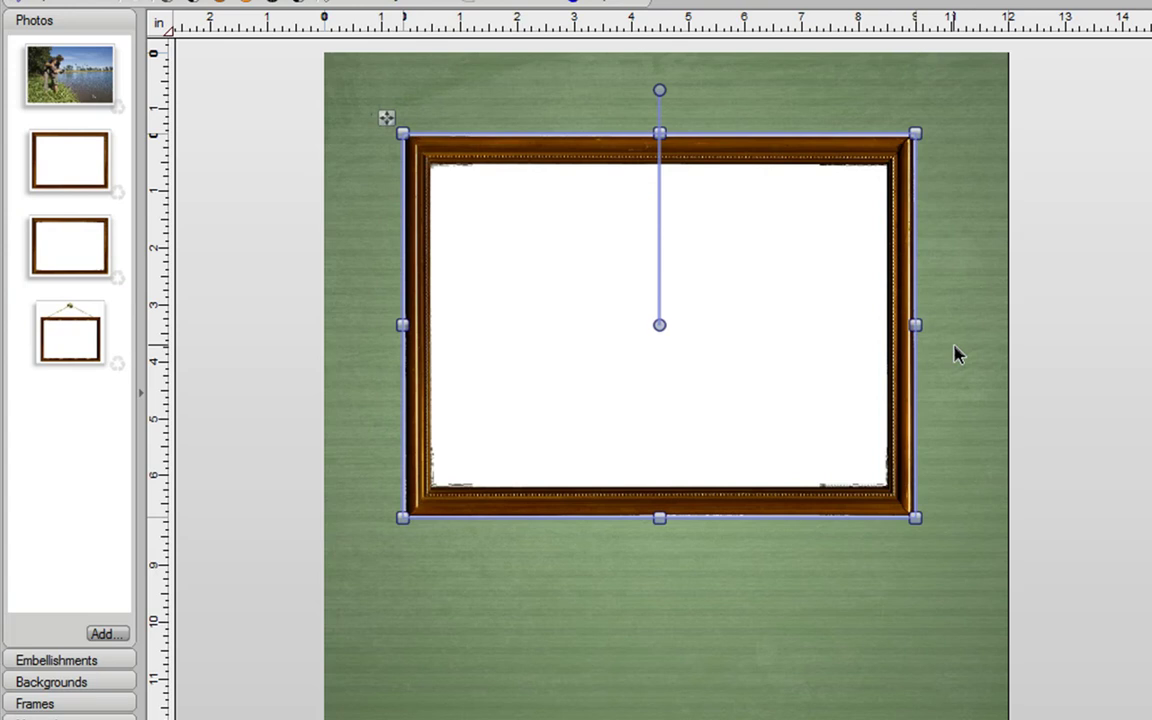
{"action": "left_click", "coordinate": [955, 354]}
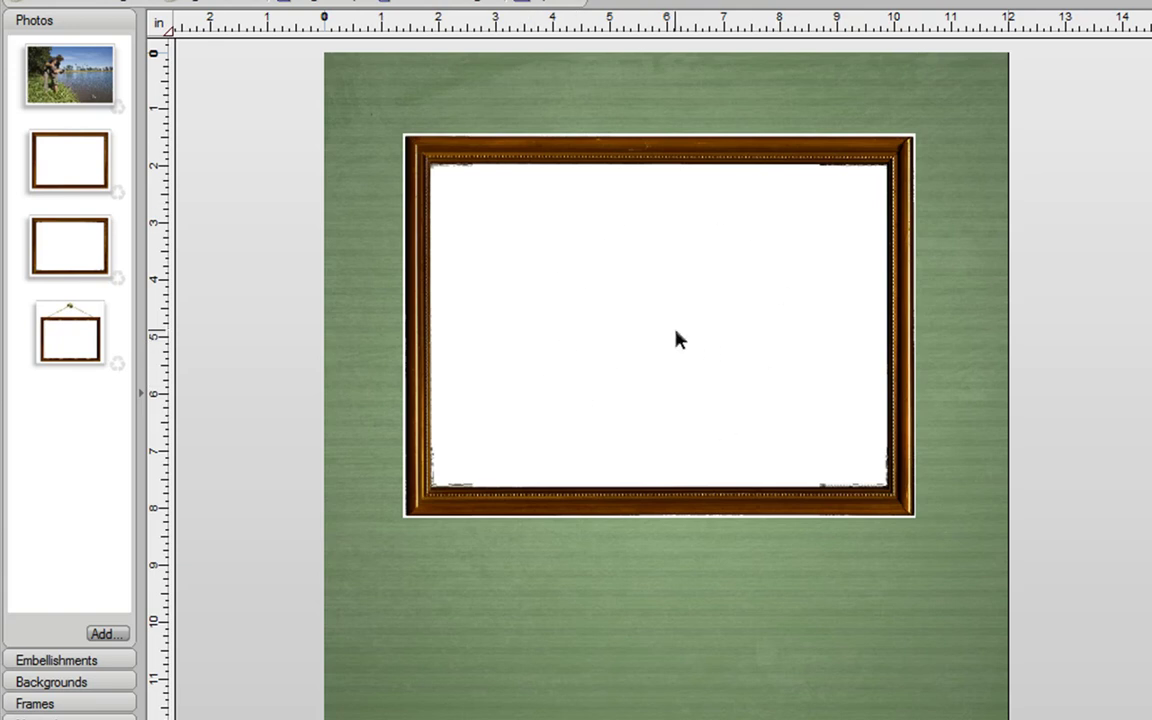
{"action": "left_click", "coordinate": [72, 706]}
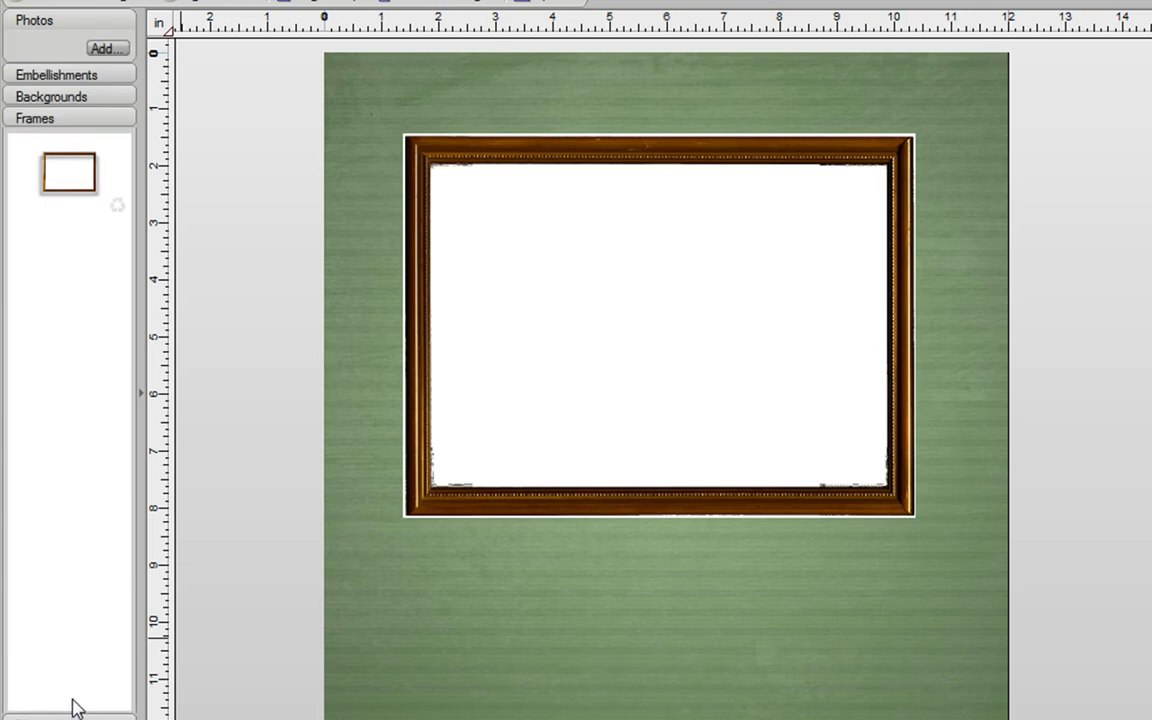
Create a custom frame from the white-centred frame, discarding its white centre with the Discard Brush
{"action": "left_click", "coordinate": [748, 331]}
{"action": "left_click_drag", "start_coordinate": [748, 331], "coordinate": [62, 278]}
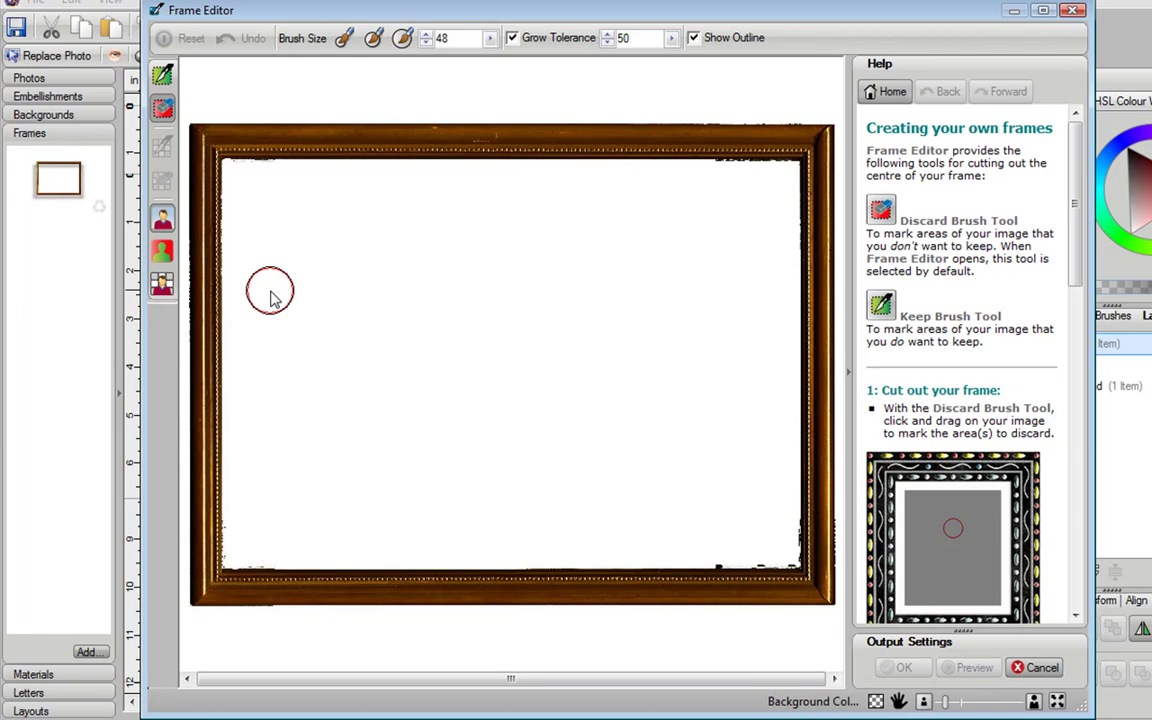
{"action": "left_click", "coordinate": [404, 307]}
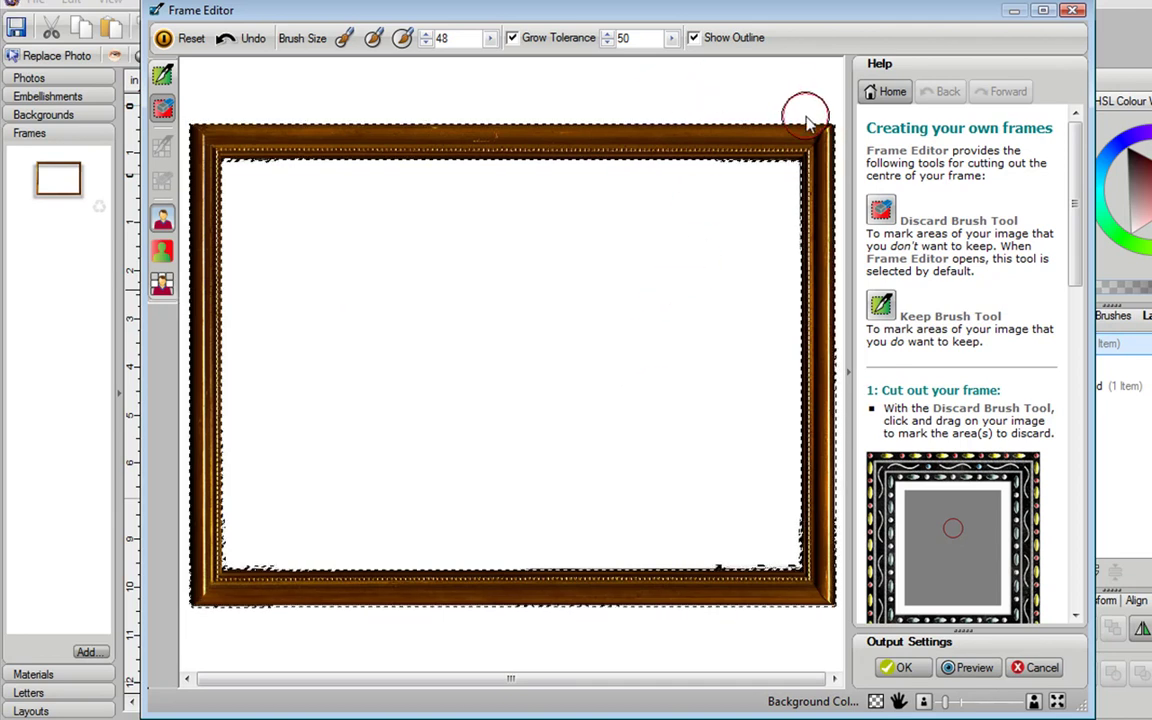
{"action": "left_click", "coordinate": [900, 668]}
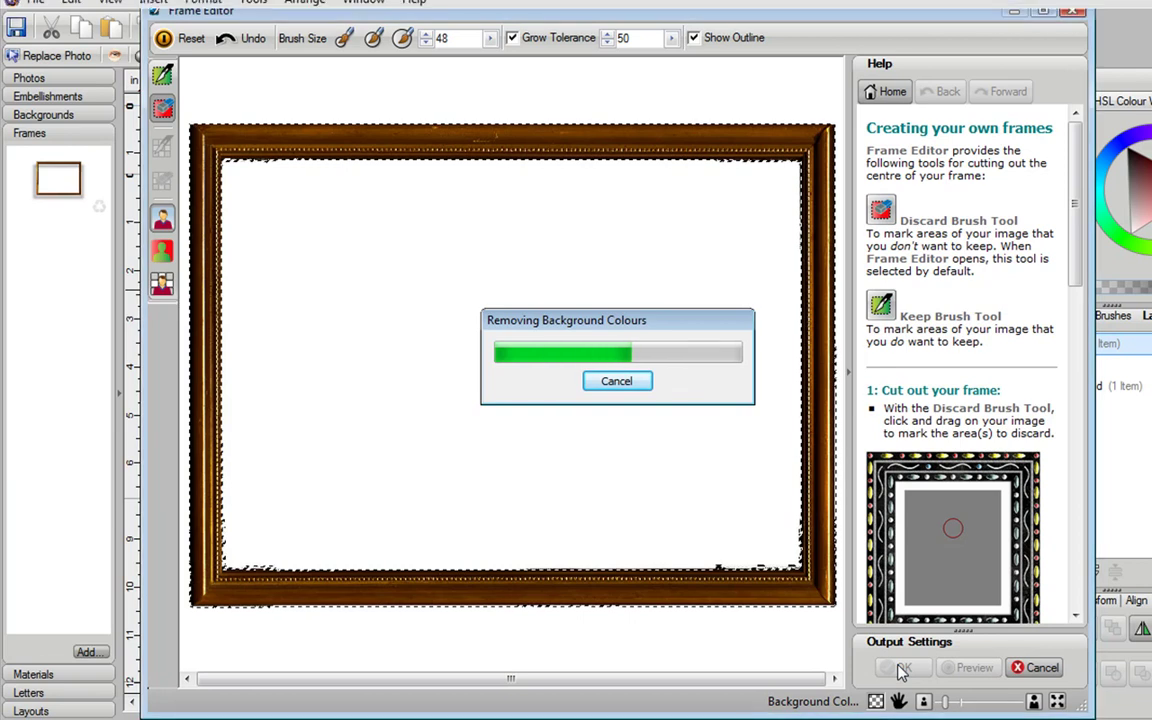
Remove the leftover frame, place the new cut-out frame, and fill it with the fishing photo
{"action": "key", "text": "Delete"}
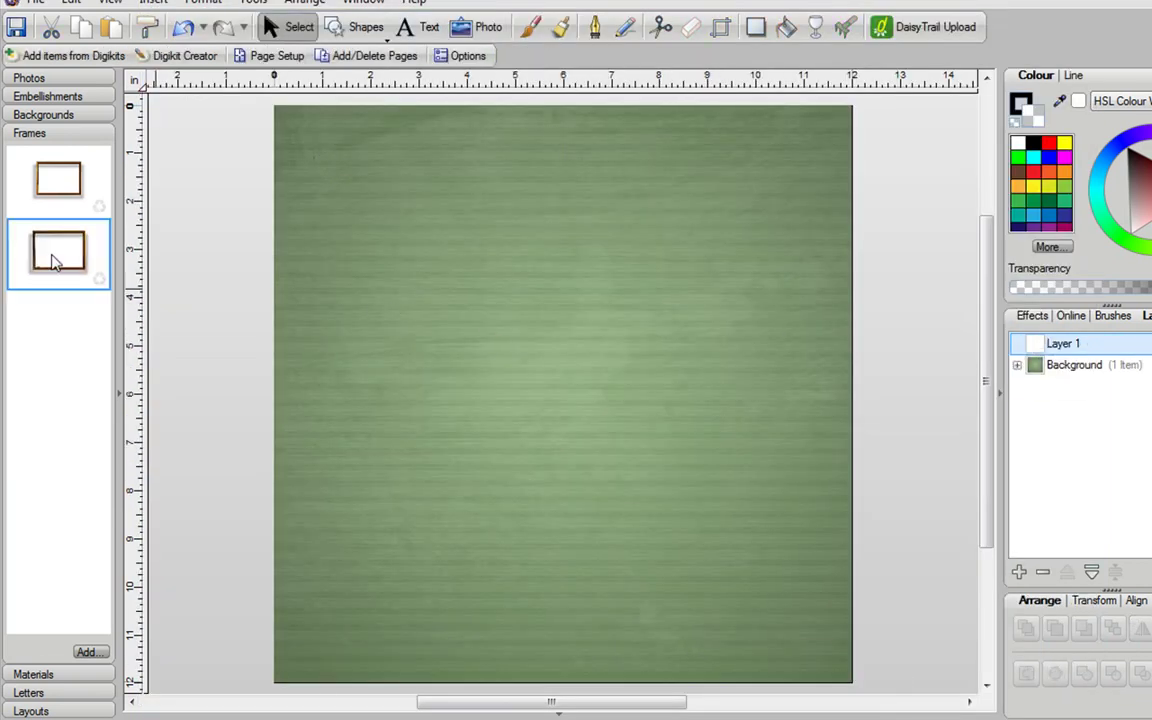
{"action": "left_click_drag", "start_coordinate": [56, 262], "coordinate": [517, 372]}
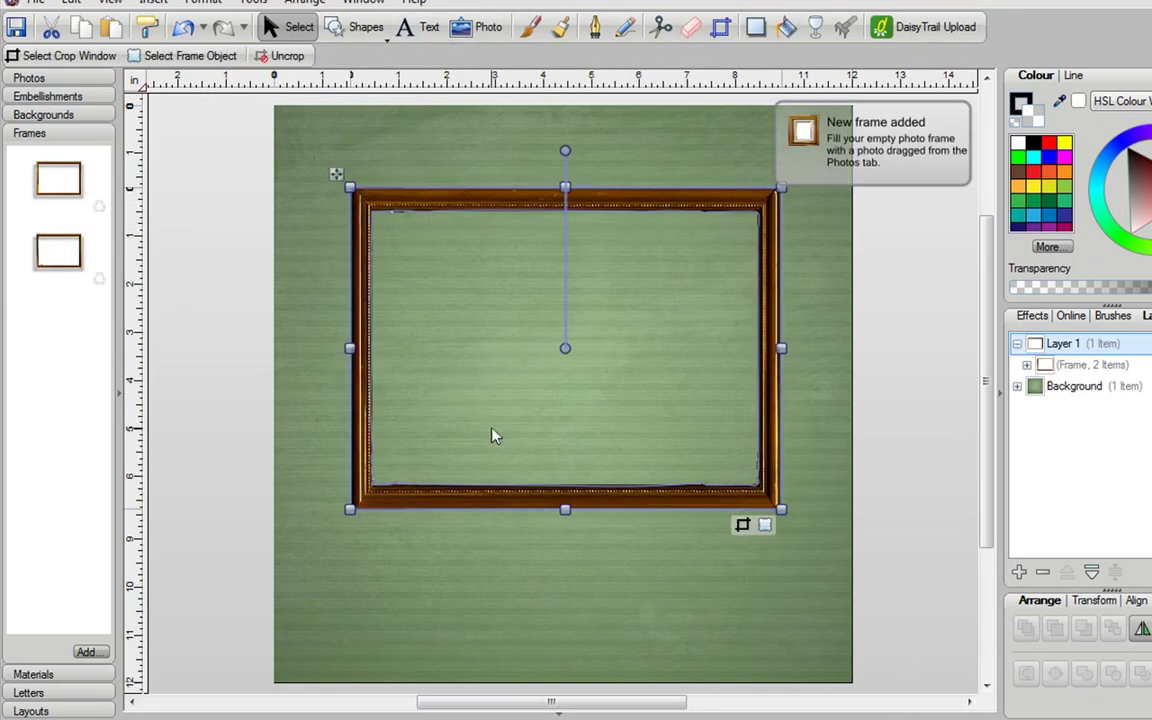
{"action": "left_click", "coordinate": [50, 79]}
{"action": "left_click_drag", "start_coordinate": [60, 122], "coordinate": [615, 337]}
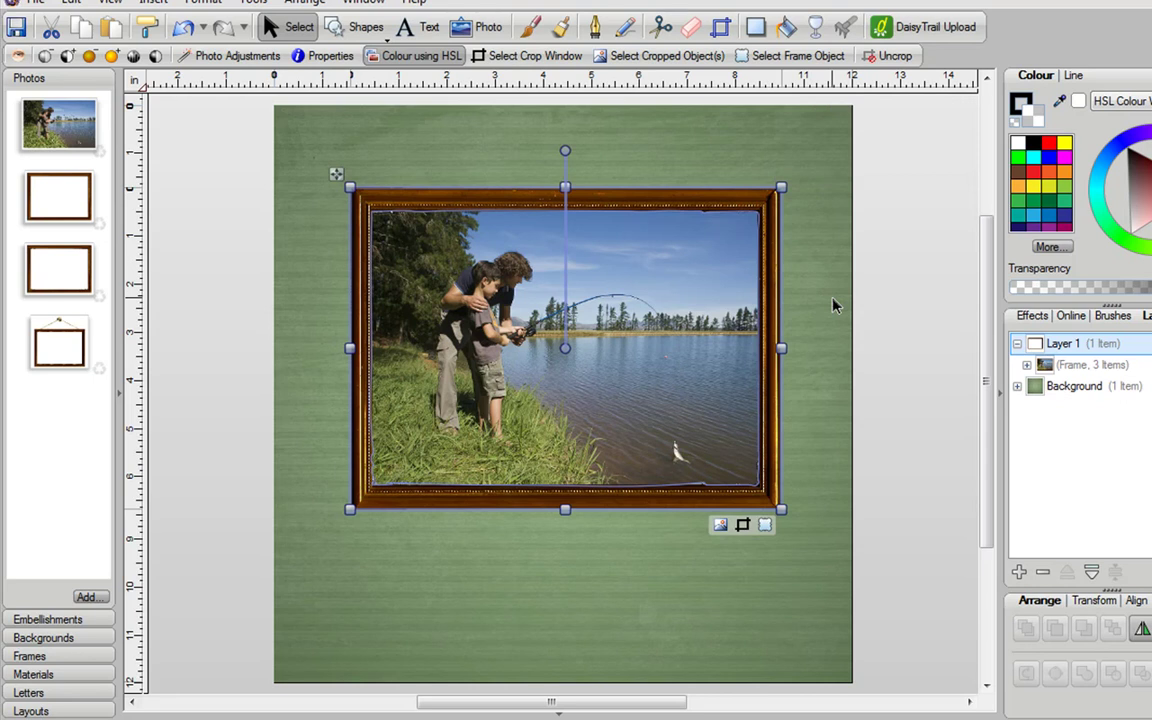
Swap in the hanging frame with cord, save it as a custom photo frame, and place it
{"action": "key", "text": "Delete"}
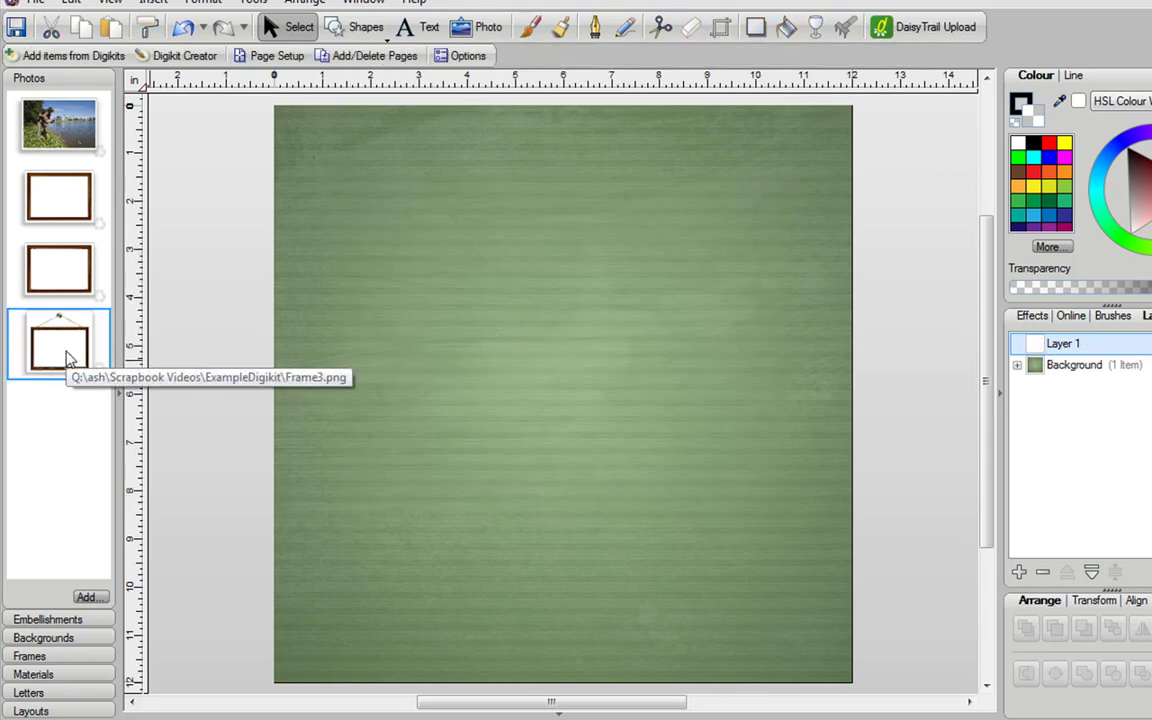
{"action": "left_click_drag", "start_coordinate": [68, 360], "coordinate": [624, 399]}
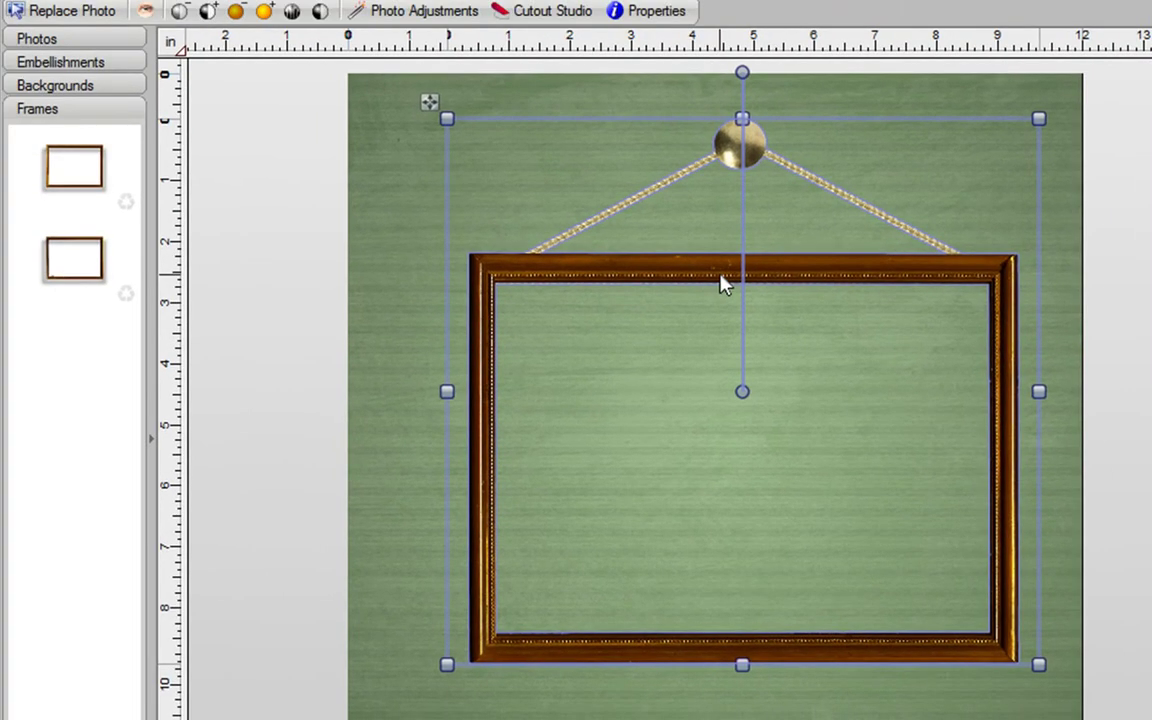
{"action": "left_click_drag", "start_coordinate": [725, 285], "coordinate": [85, 373]}
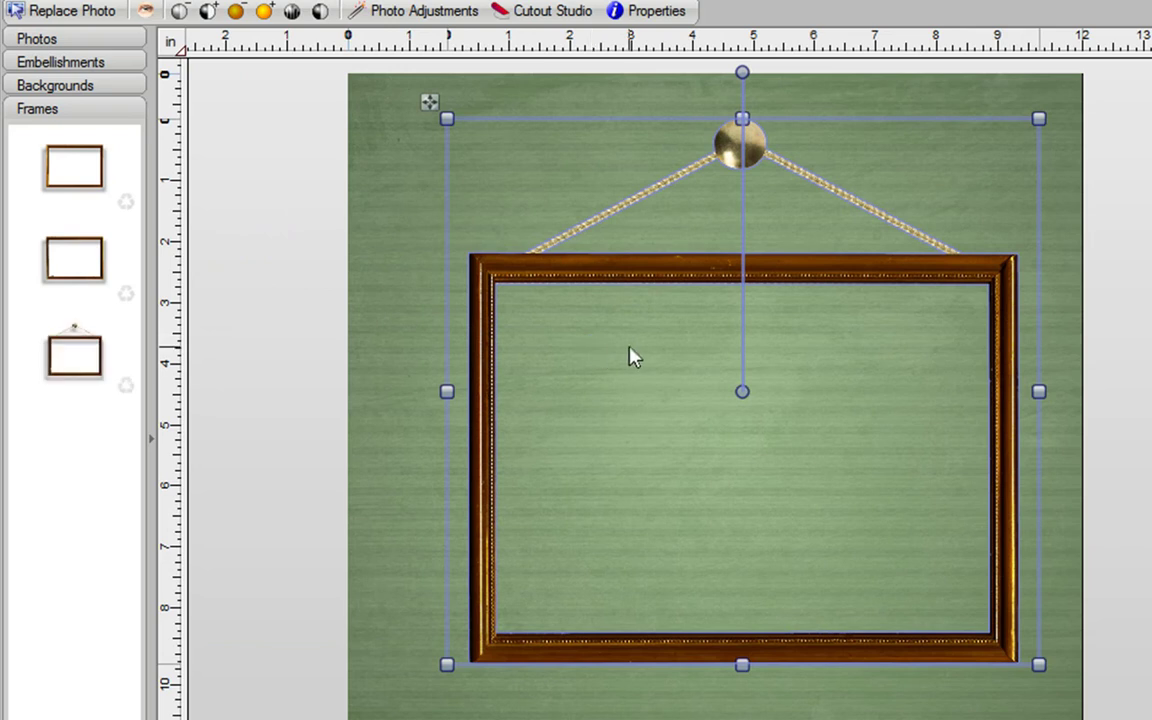
{"action": "key", "text": "Delete"}
{"action": "left_click", "coordinate": [77, 368]}
{"action": "left_click_drag", "start_coordinate": [72, 368], "coordinate": [645, 450]}
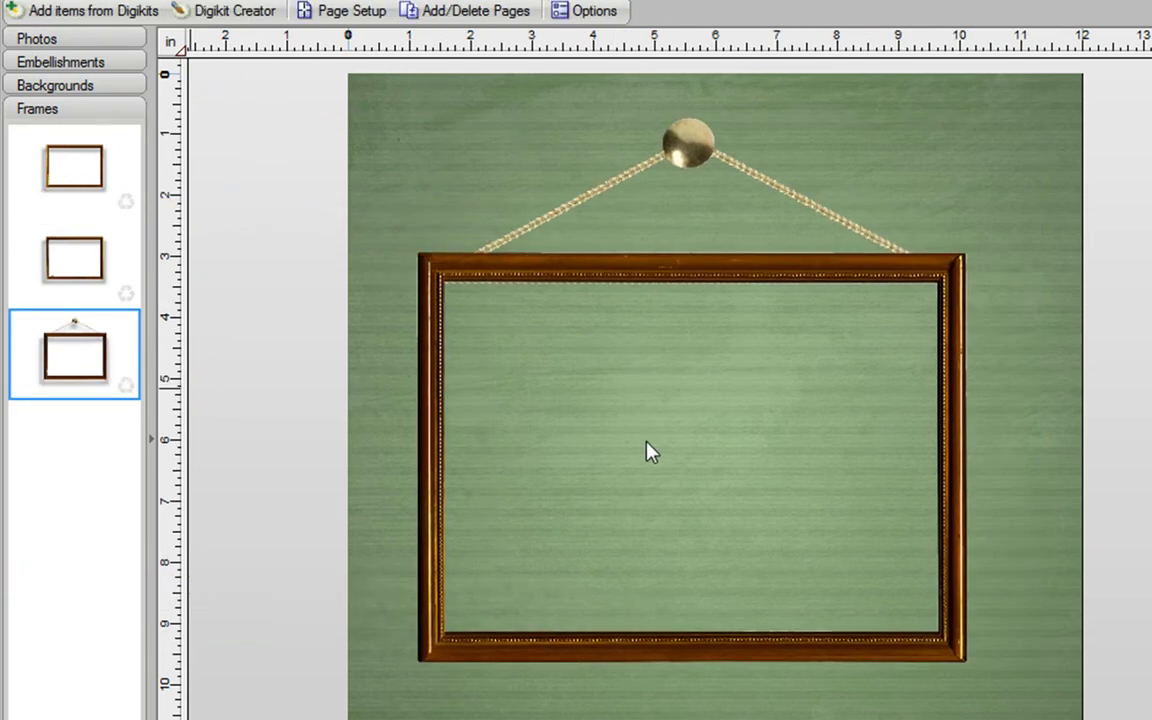
Try the fishing photo in the hanging frame, then undo it to leave the frame empty
{"action": "left_click", "coordinate": [60, 42]}
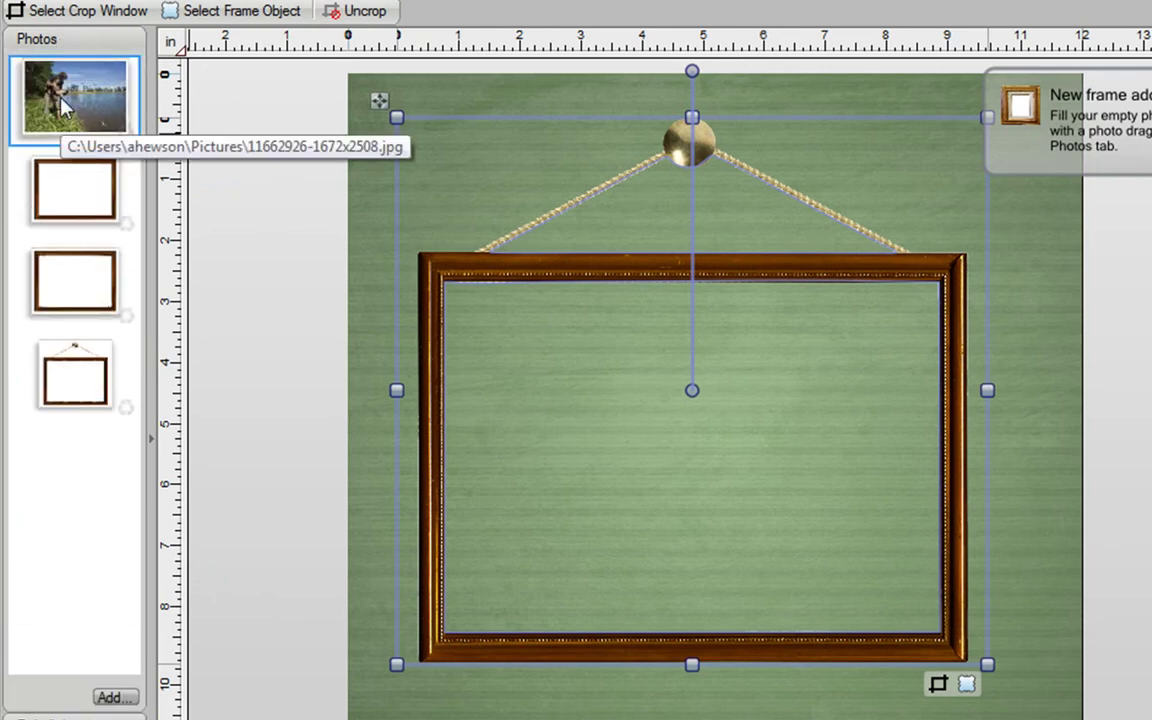
{"action": "left_click_drag", "start_coordinate": [62, 108], "coordinate": [645, 425]}
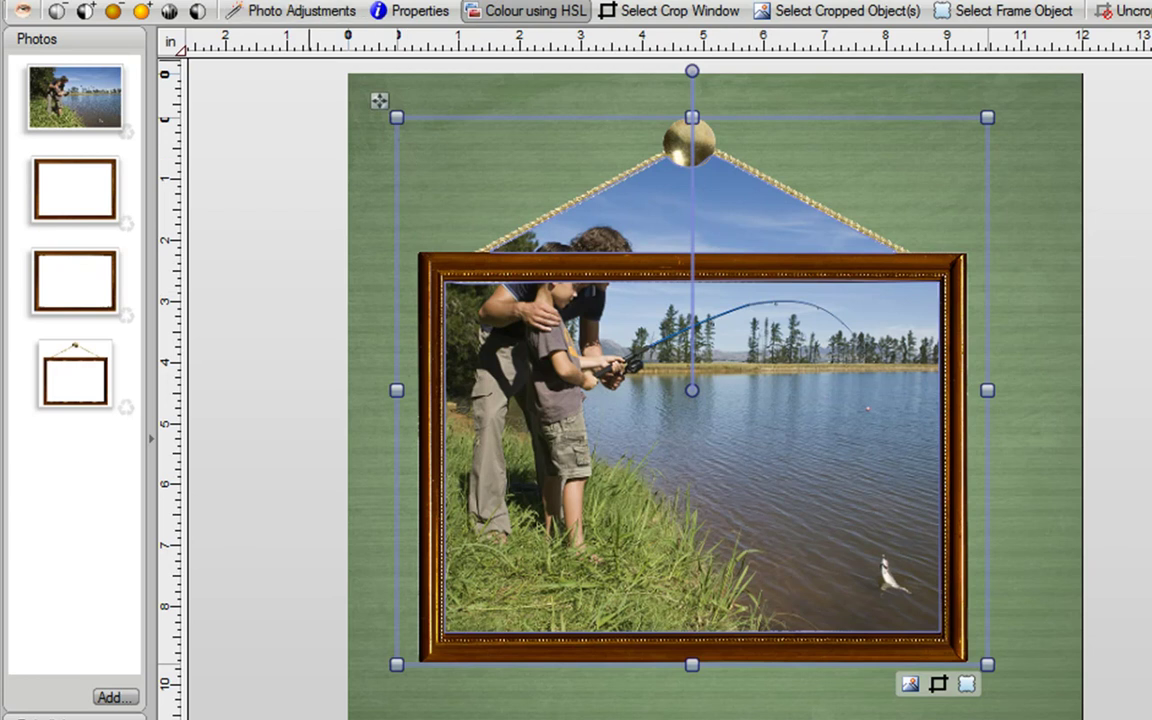
{"action": "left_click", "coordinate": [220, 10]}
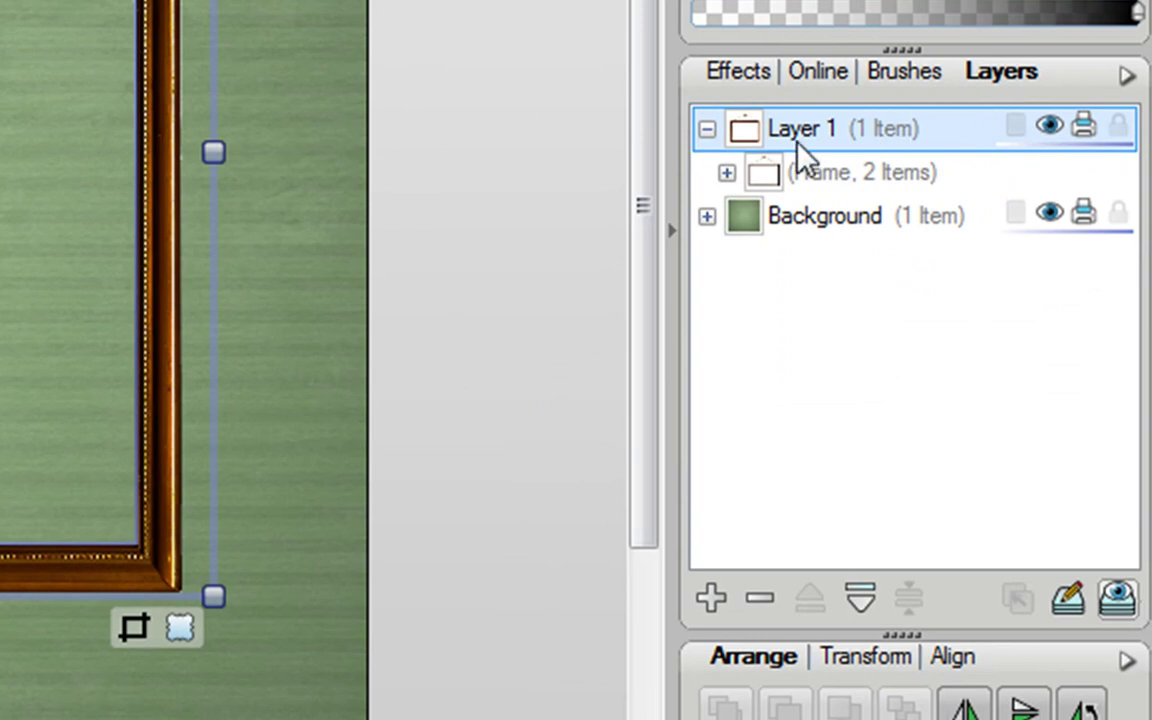
Expand Layer 1 and the Frame item in Layers, then select its Bitmap and PolyCurve parts
{"action": "left_click", "coordinate": [707, 131]}
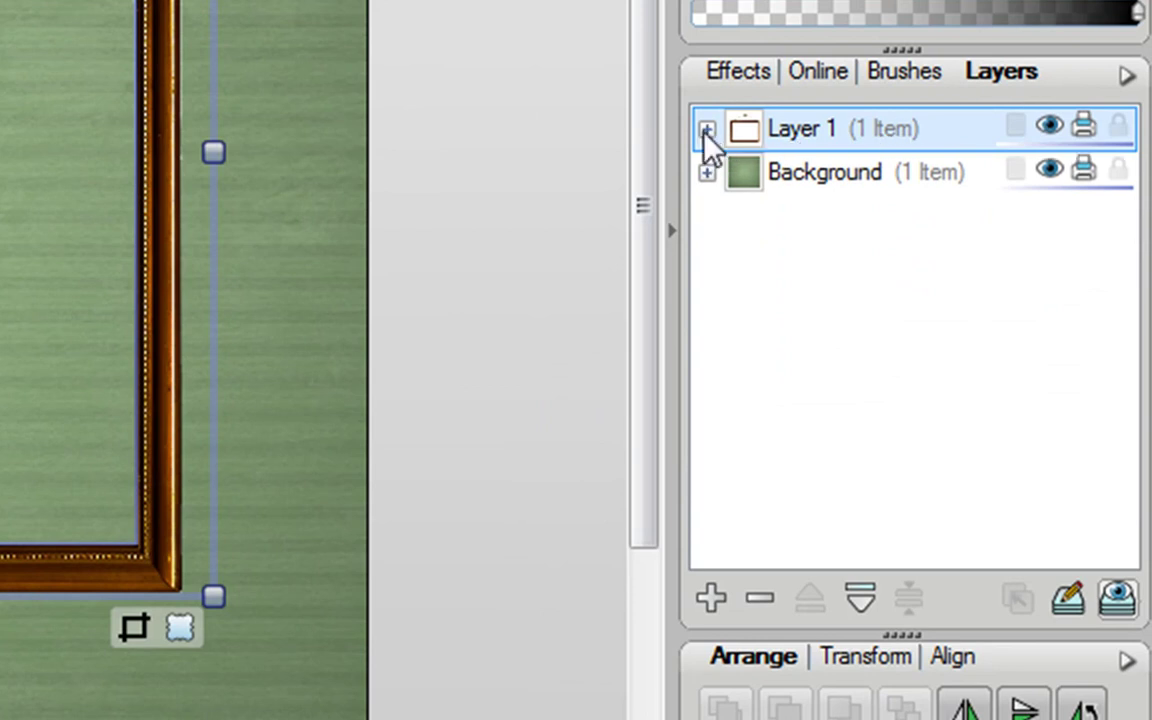
{"action": "left_click", "coordinate": [707, 131]}
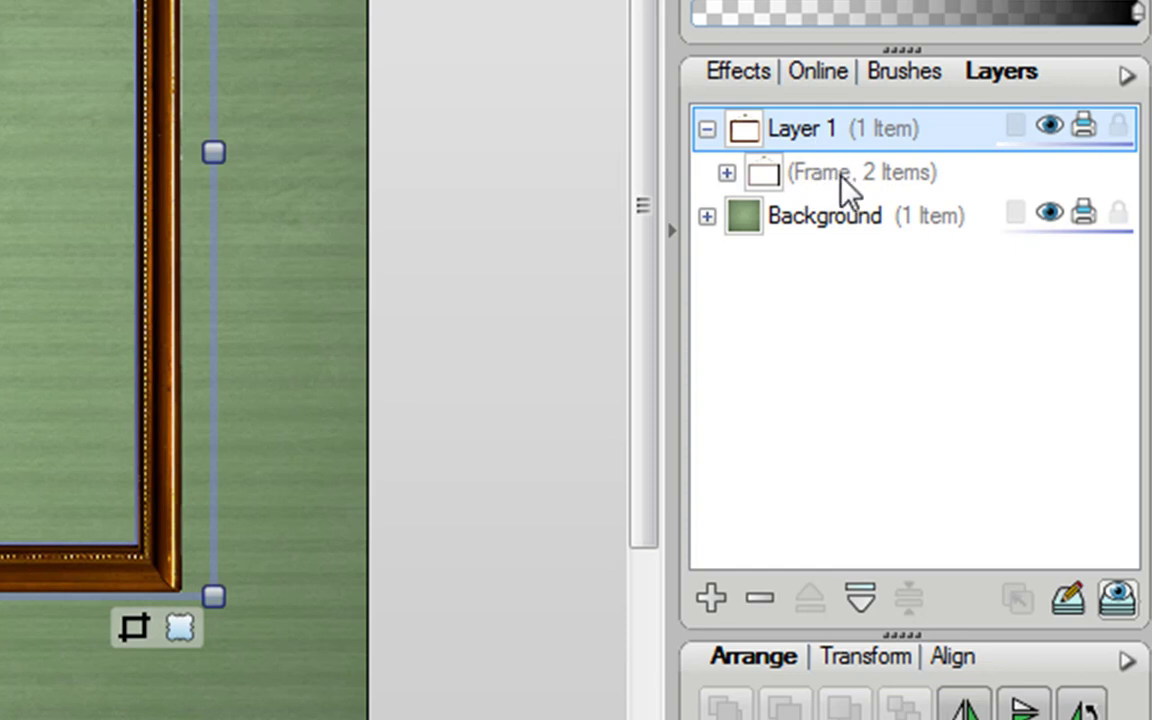
{"action": "left_click", "coordinate": [806, 174]}
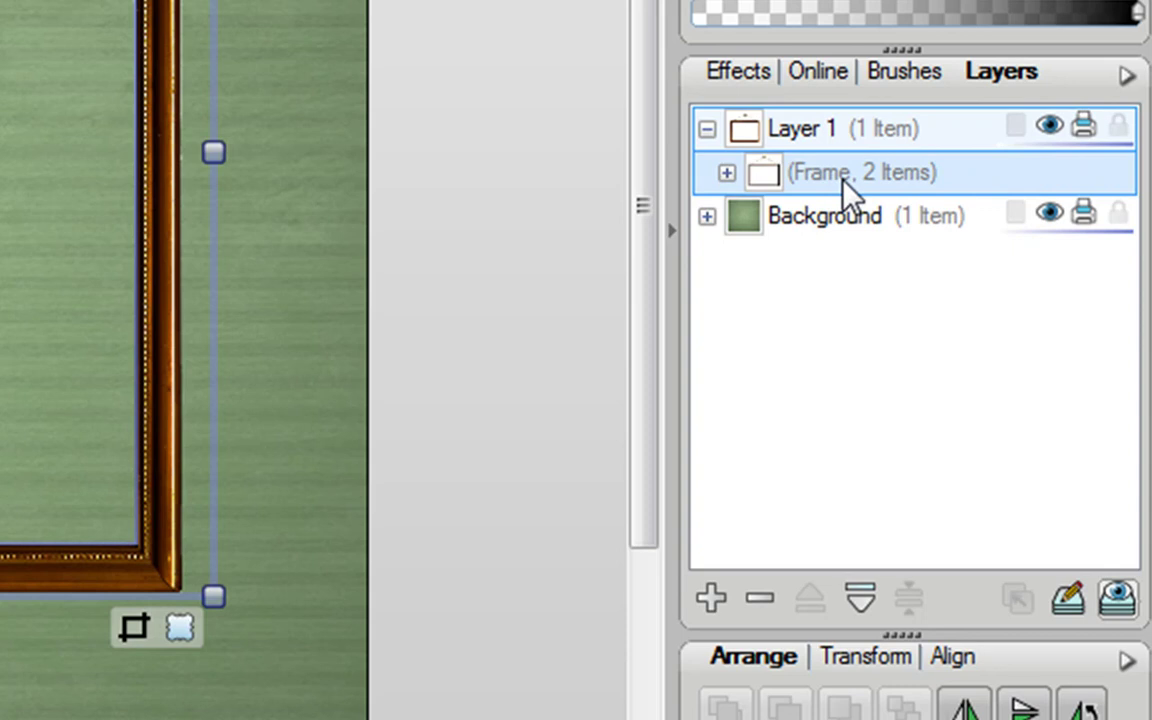
{"action": "left_click", "coordinate": [727, 174]}
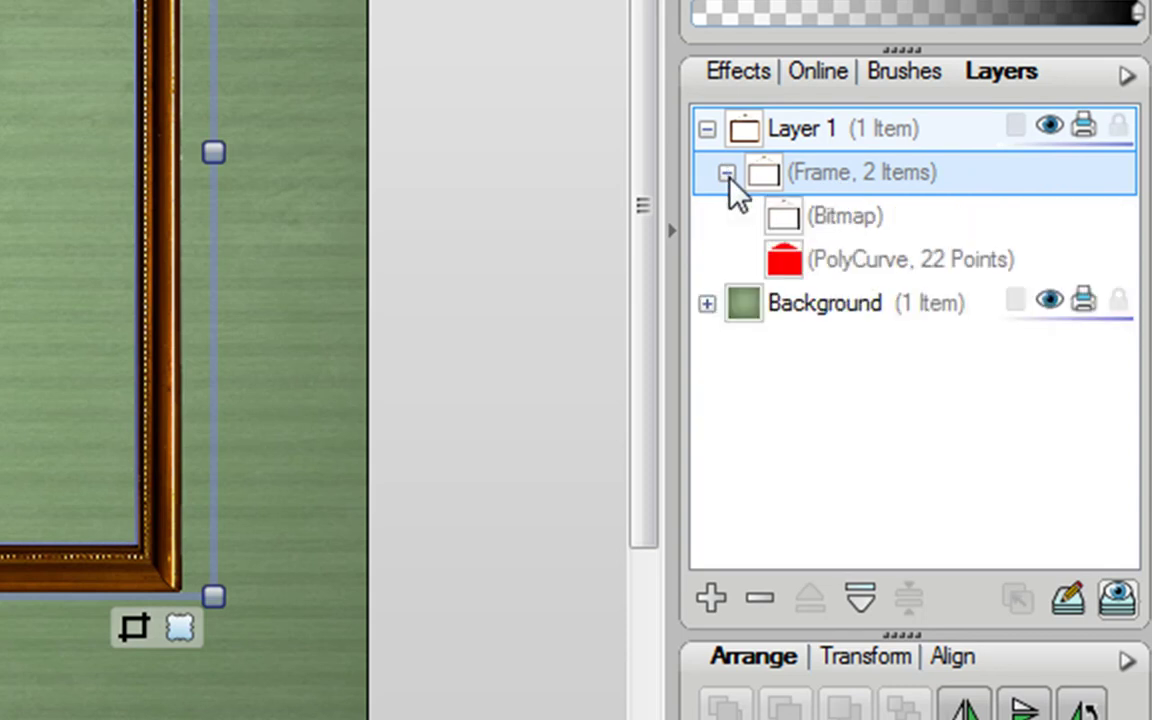
{"action": "left_click", "coordinate": [846, 226]}
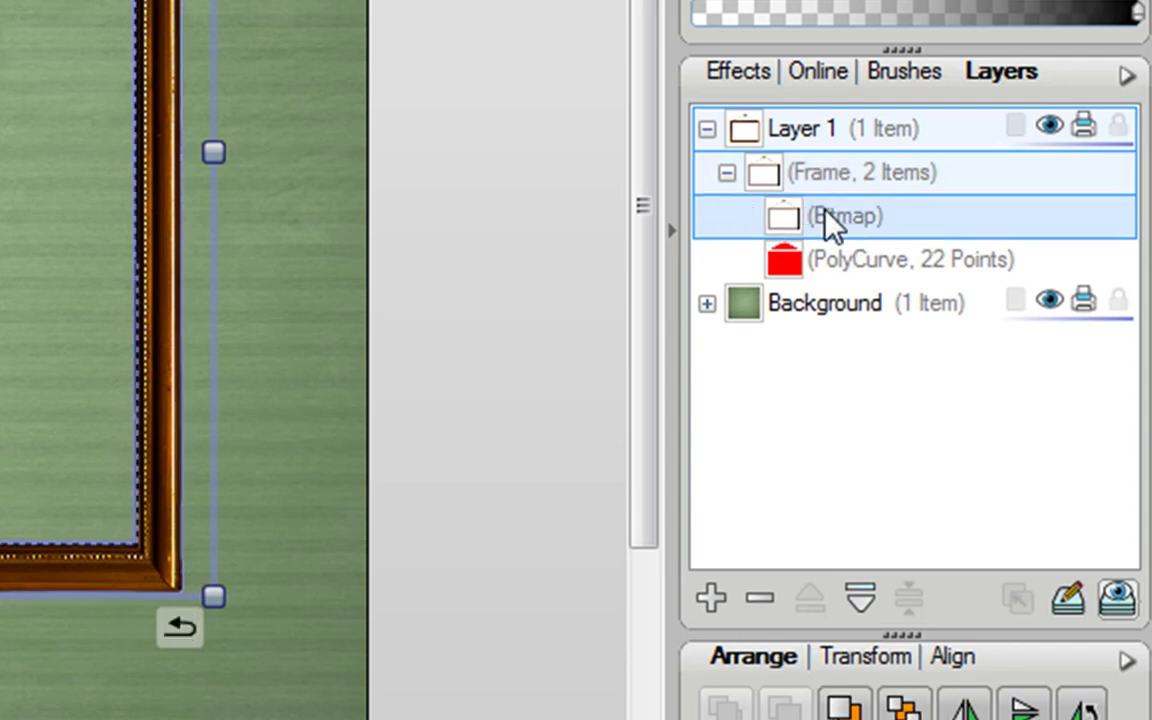
{"action": "left_click", "coordinate": [842, 262]}
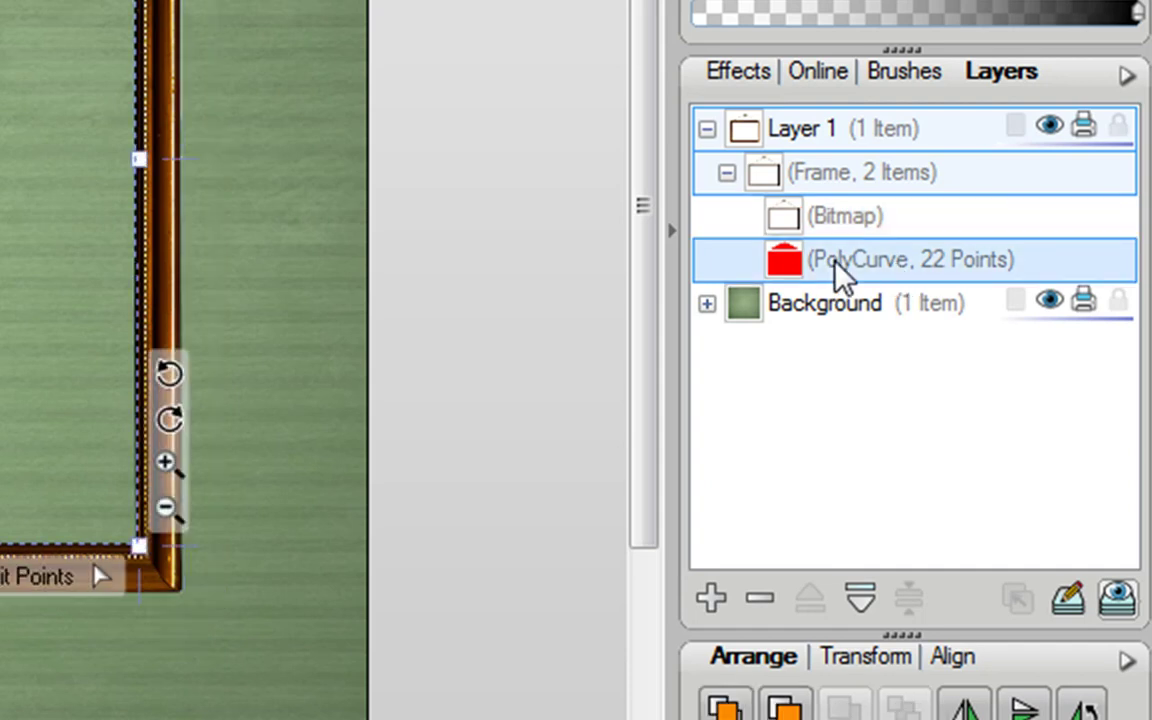
{"action": "mouse_move", "coordinate": [781, 266]}
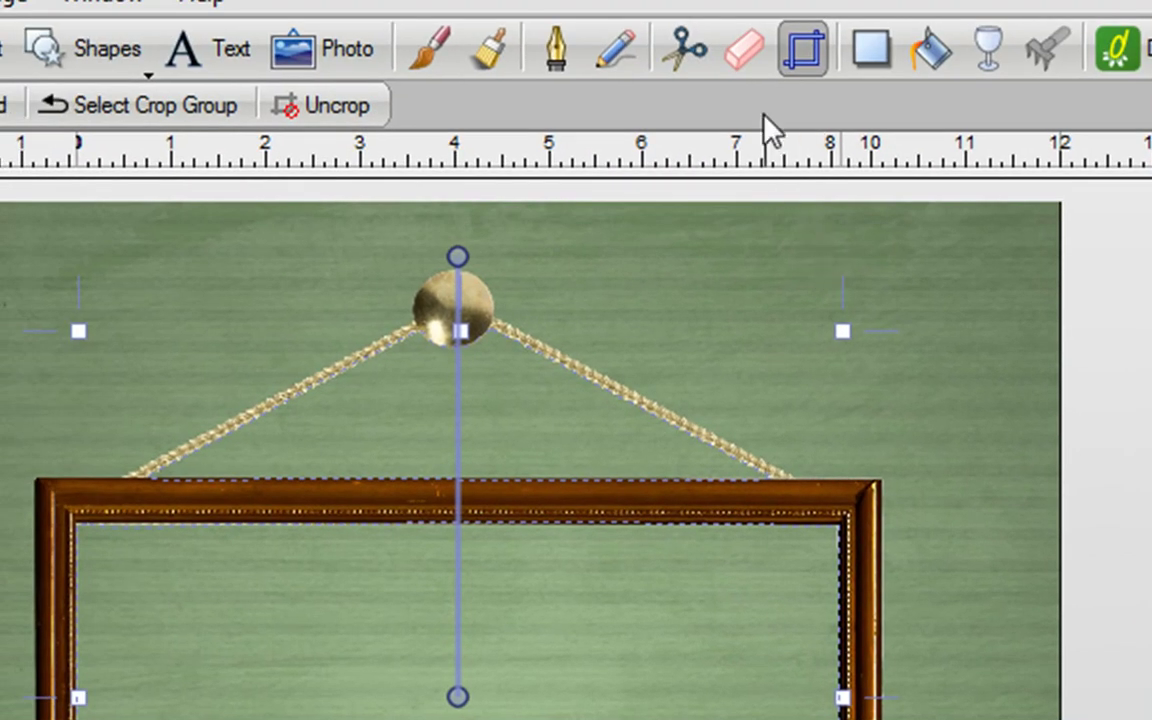
Erase the ball and rope portion from the frame's photo-area curve with the Erase Tool
{"action": "left_click", "coordinate": [748, 57]}
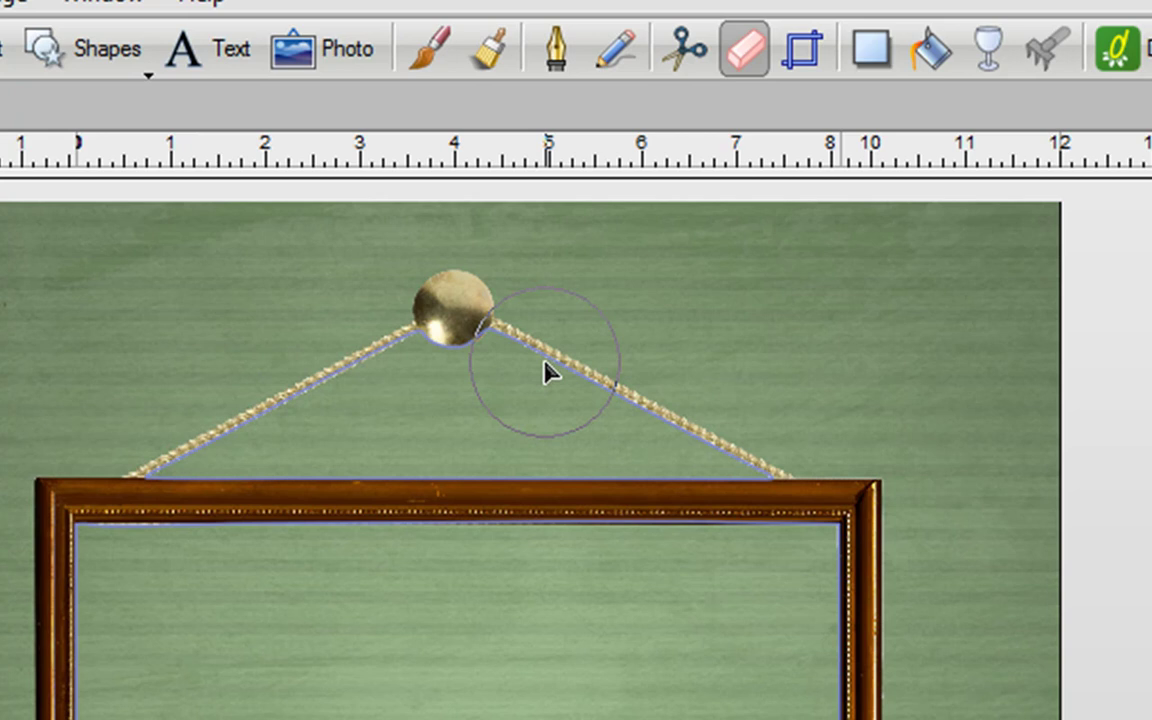
{"action": "mouse_move", "coordinate": [548, 372]}
{"action": "left_mouse_down"}
{"action": "mouse_move", "coordinate": [345, 370]}
{"action": "mouse_move", "coordinate": [573, 368]}
{"action": "mouse_move", "coordinate": [785, 407]}
{"action": "mouse_move", "coordinate": [123, 426]}
{"action": "mouse_move", "coordinate": [278, 420]}
{"action": "mouse_move", "coordinate": [479, 346]}
{"action": "mouse_move", "coordinate": [313, 383]}
{"action": "mouse_move", "coordinate": [538, 345]}
{"action": "mouse_move", "coordinate": [372, 359]}
{"action": "mouse_move", "coordinate": [717, 422]}
{"action": "left_mouse_up"}
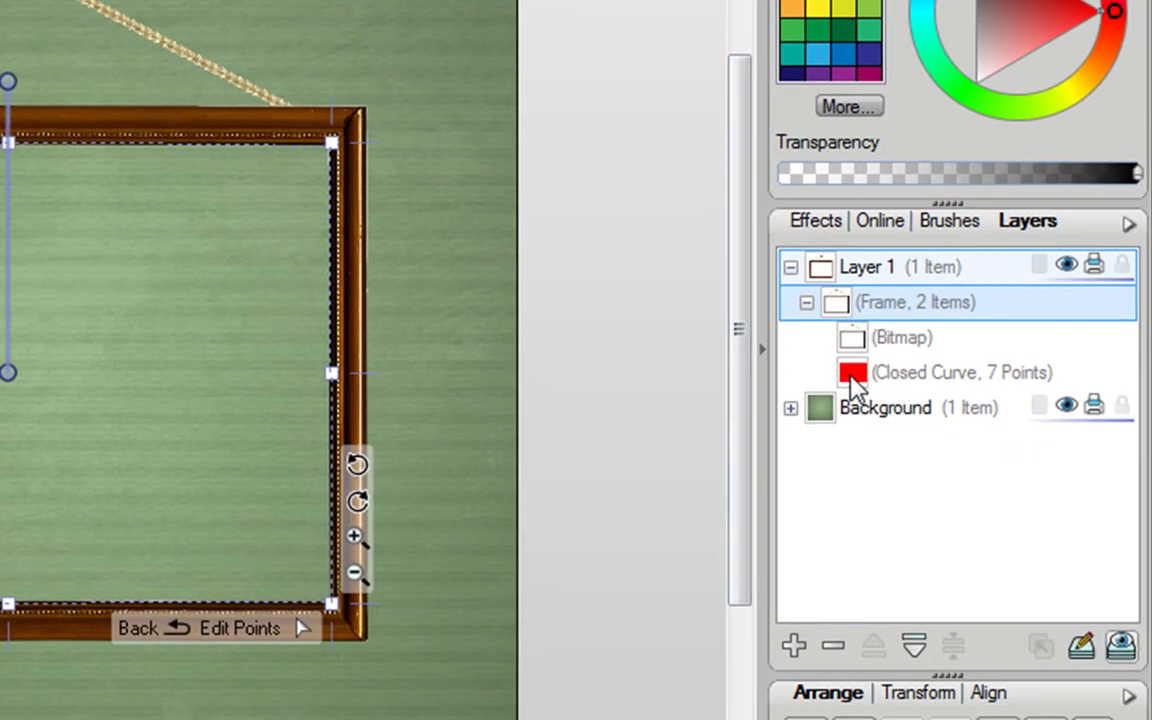
Fit the photo area's top, left, bottom and right edges to the inner opening, about 8.318 in wide
{"action": "mouse_move", "coordinate": [857, 388]}
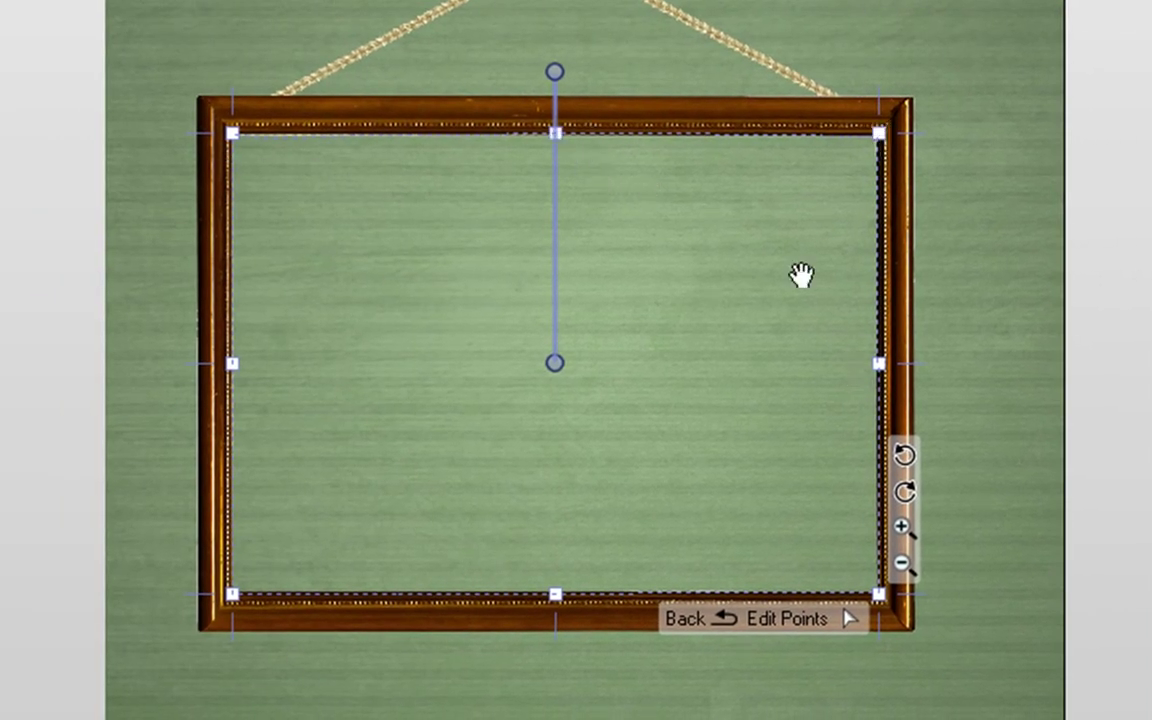
{"action": "left_click_drag", "start_coordinate": [549, 122], "coordinate": [548, 116]}
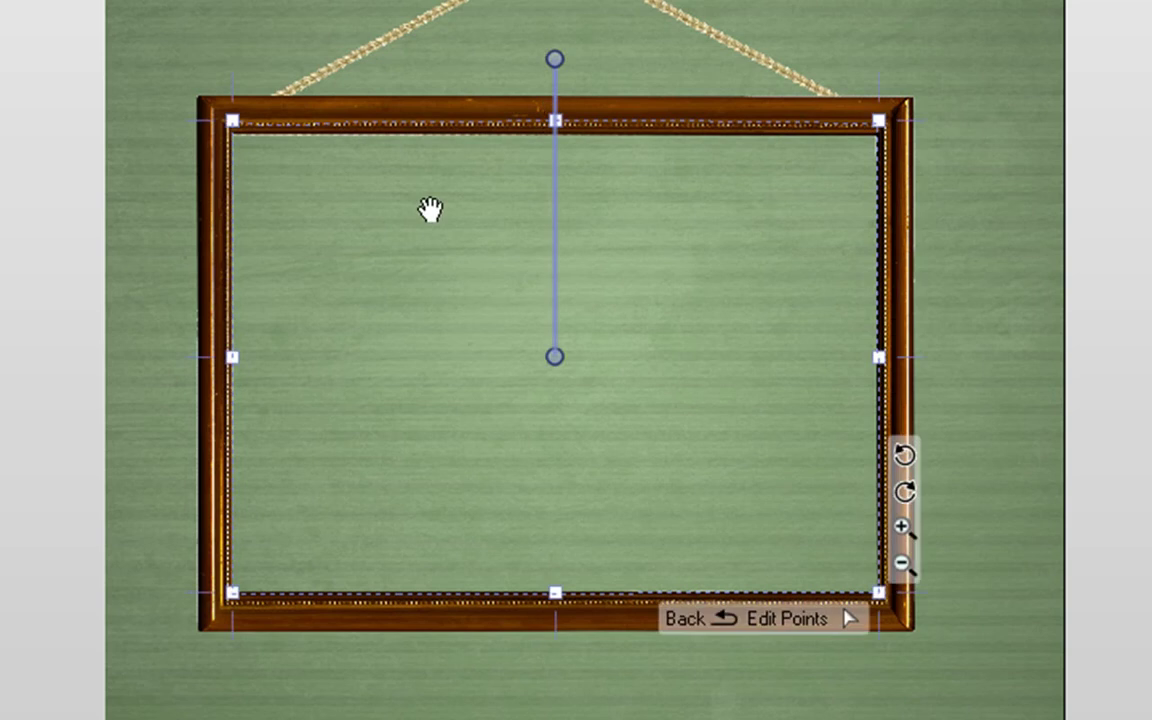
{"action": "left_click_drag", "start_coordinate": [232, 358], "coordinate": [222, 358]}
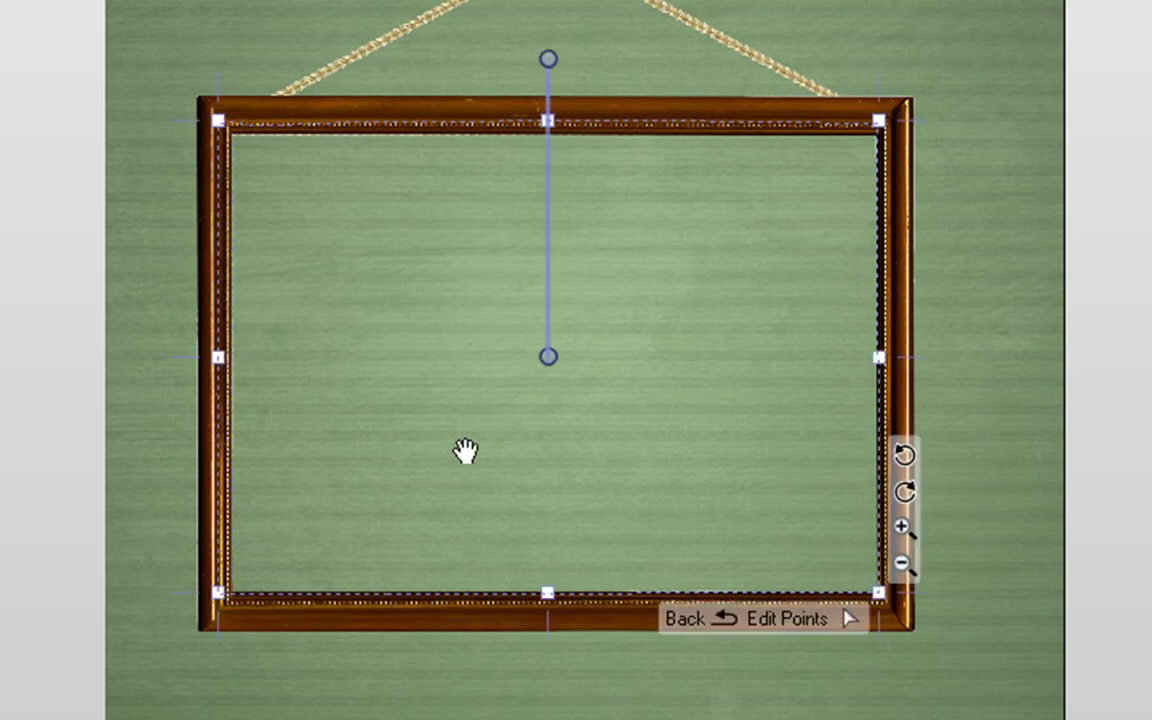
{"action": "left_click_drag", "start_coordinate": [545, 597], "coordinate": [547, 602]}
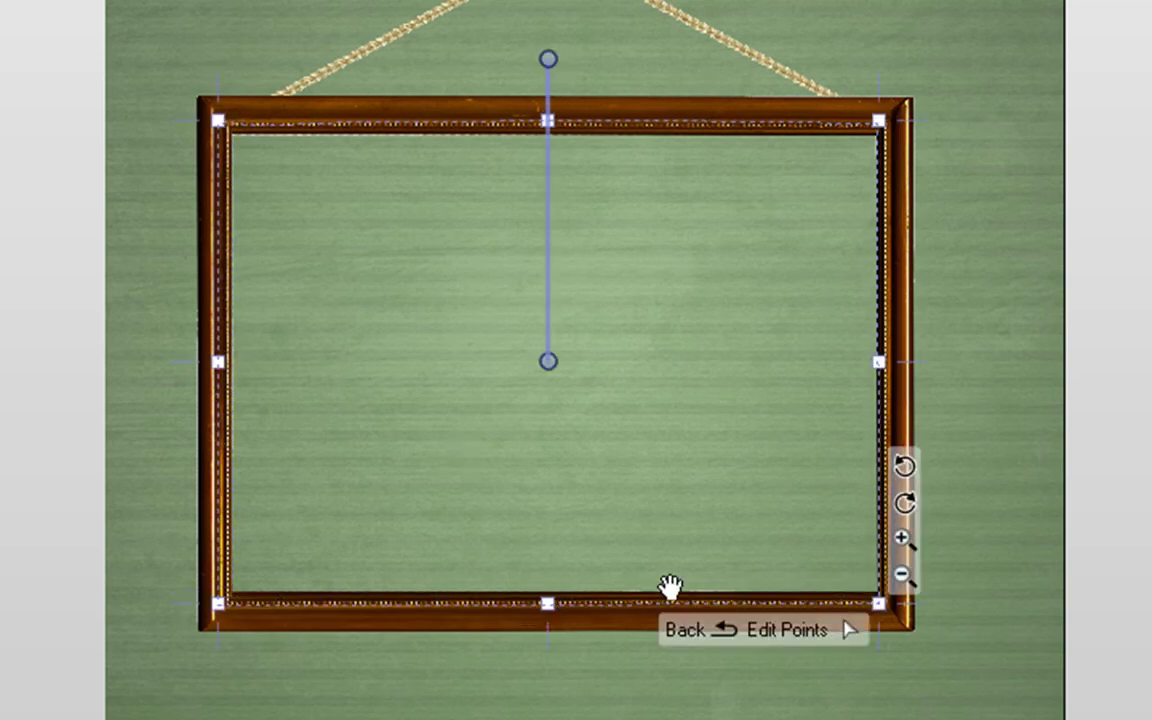
{"action": "left_click_drag", "start_coordinate": [884, 367], "coordinate": [903, 367]}
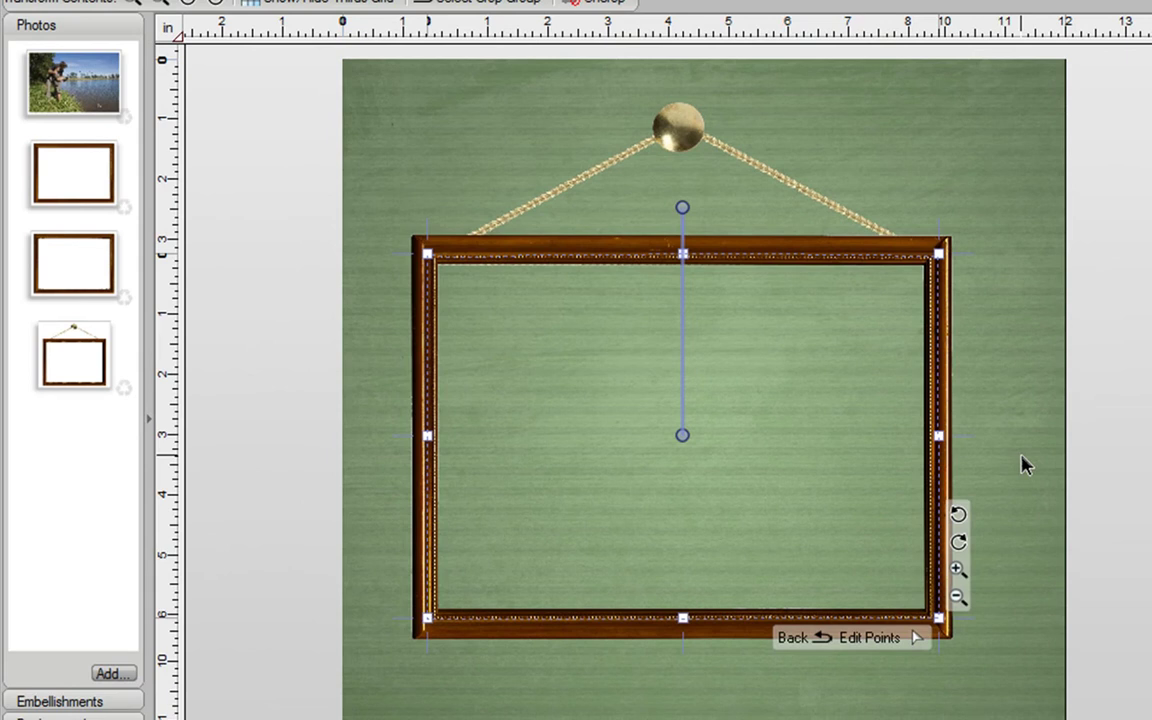
{"action": "left_click", "coordinate": [66, 88]}
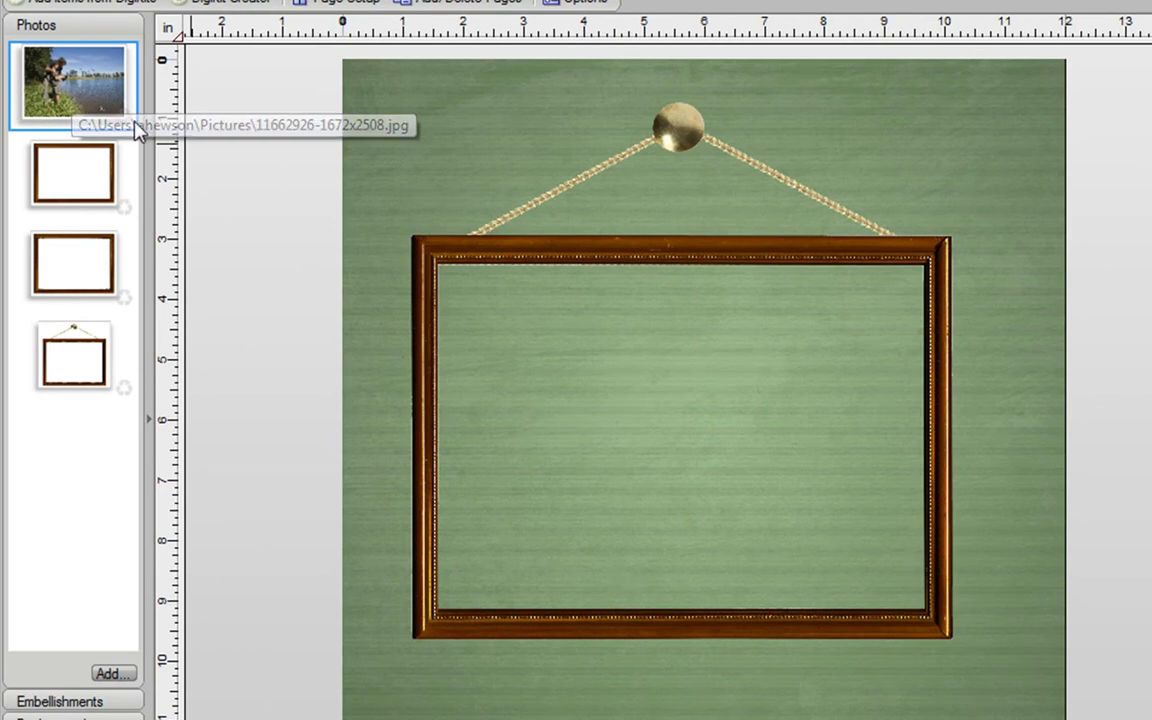
Drop the fishing photo onto the frame, add the saved hanging frame, and fill it with the photo
{"action": "left_click_drag", "start_coordinate": [136, 124], "coordinate": [779, 434]}
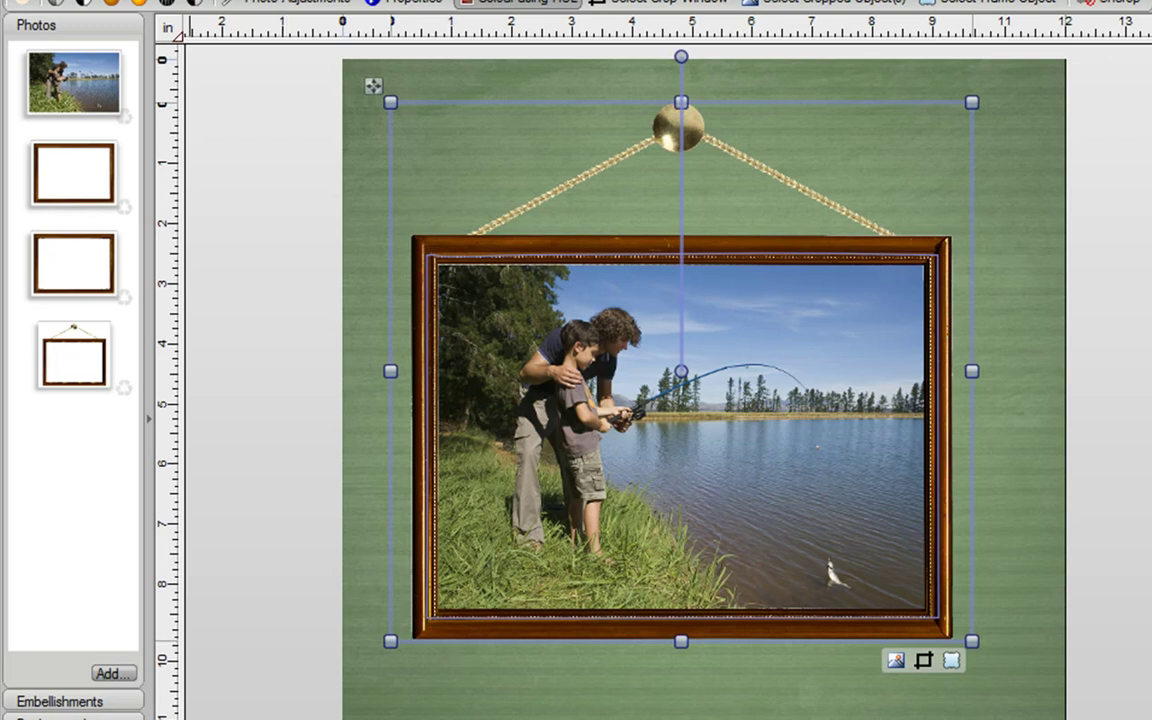
{"action": "left_click", "coordinate": [60, 716]}
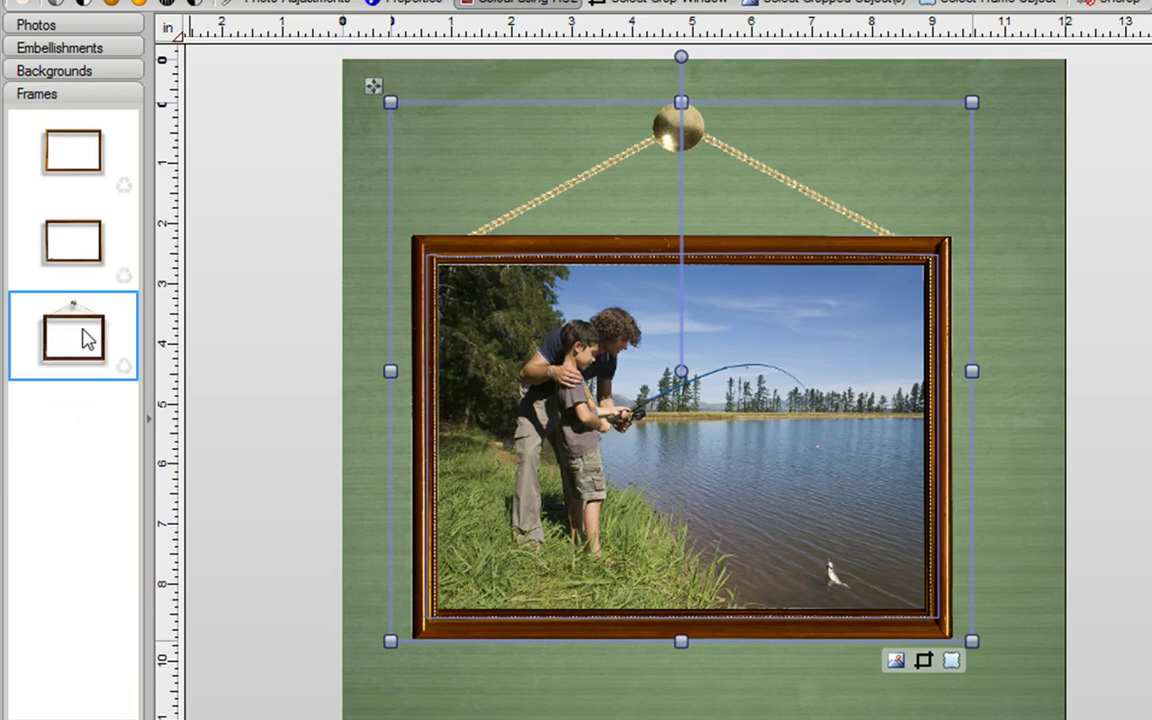
{"action": "left_click", "coordinate": [123, 368]}
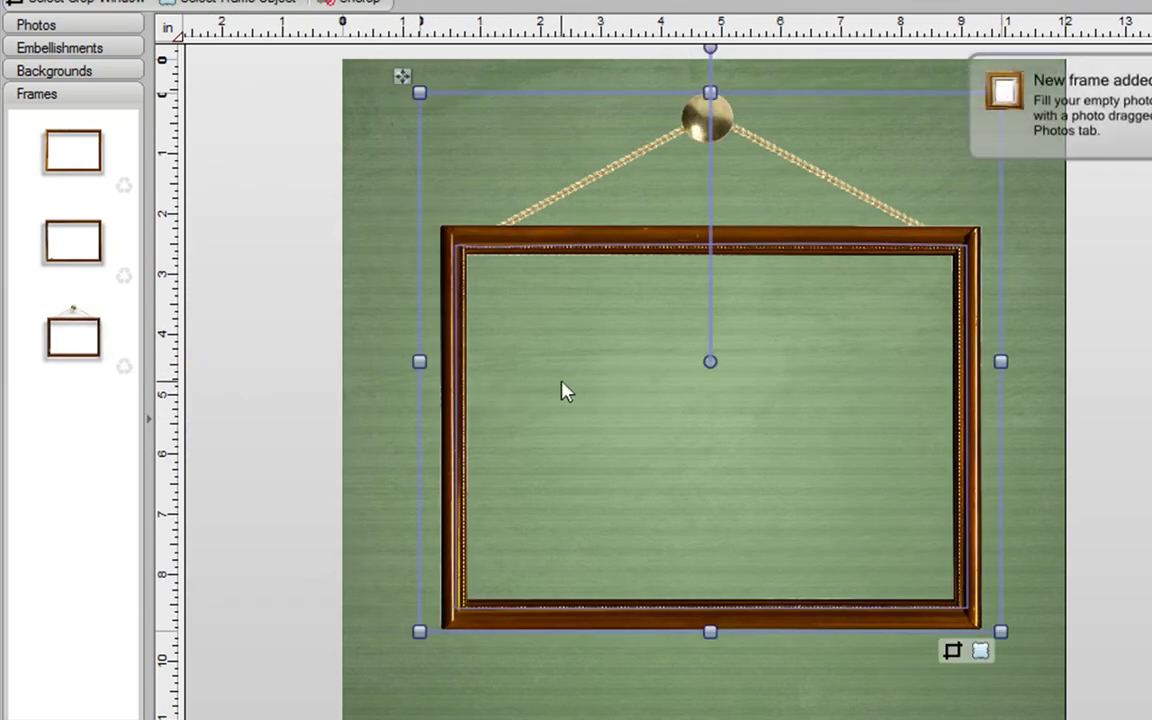
{"action": "left_click", "coordinate": [86, 27]}
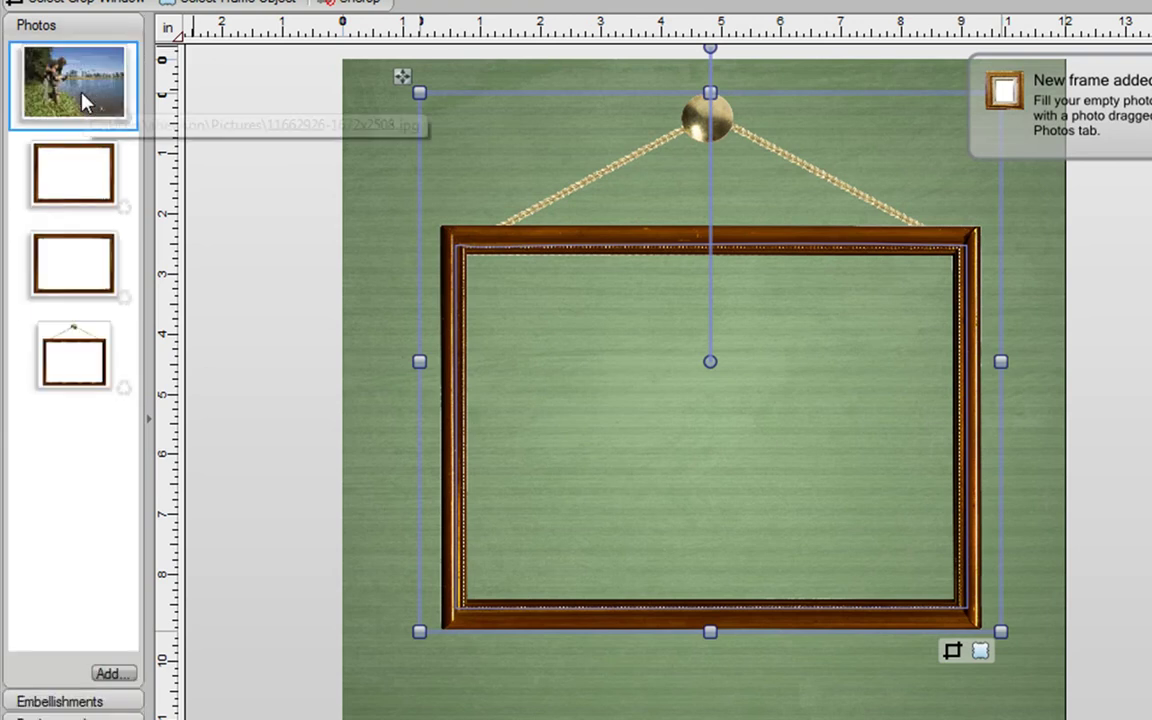
{"action": "left_click_drag", "start_coordinate": [80, 95], "coordinate": [632, 462]}
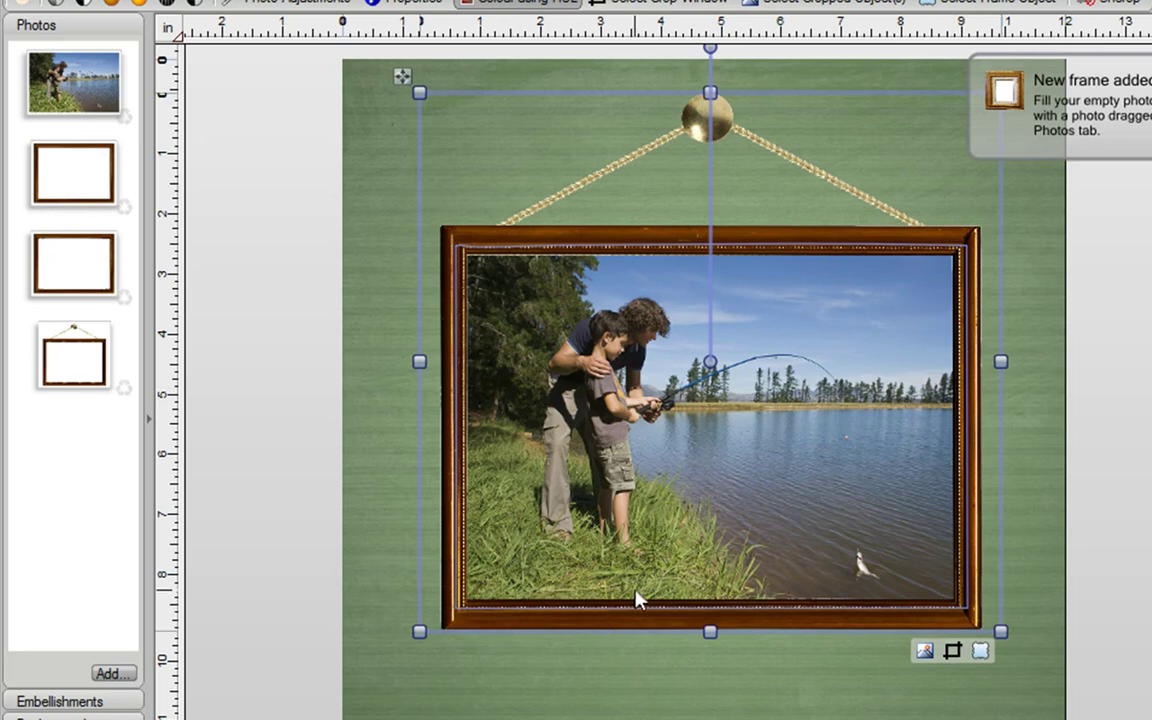
Clear the page, add the gingham material, and cut off its top-left and bottom-right corners, discarding the middle
{"action": "key", "text": "Escape"}
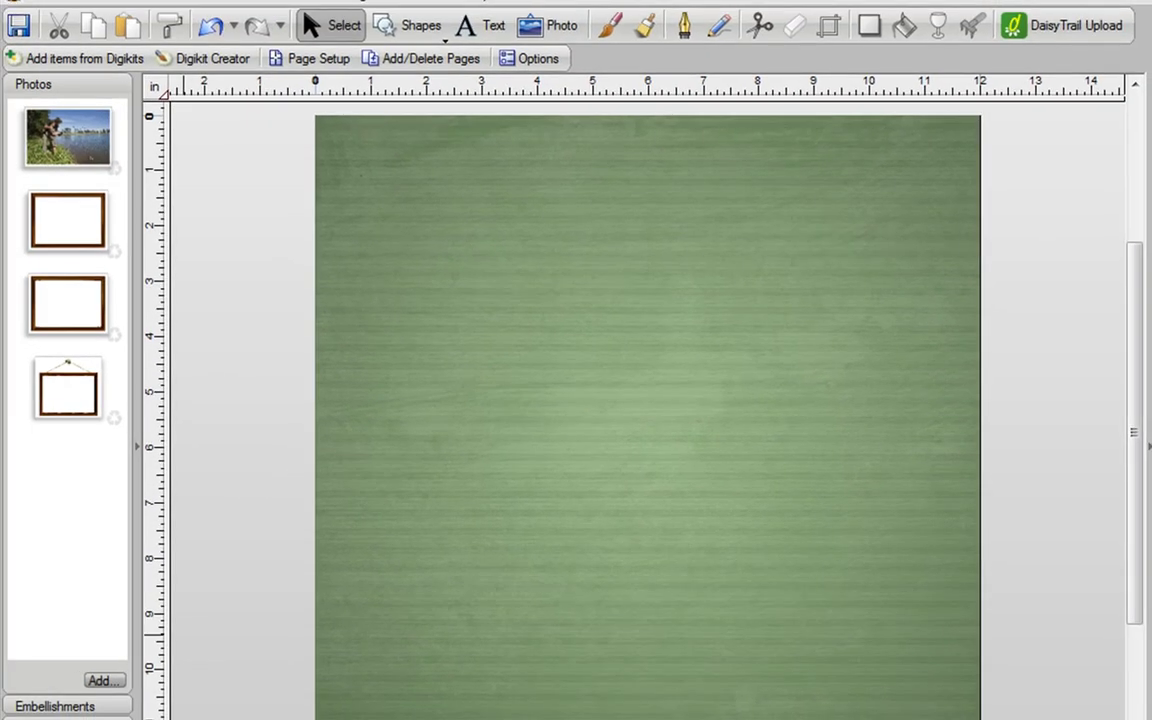
{"action": "left_click_drag", "start_coordinate": [77, 239], "coordinate": [630, 455]}
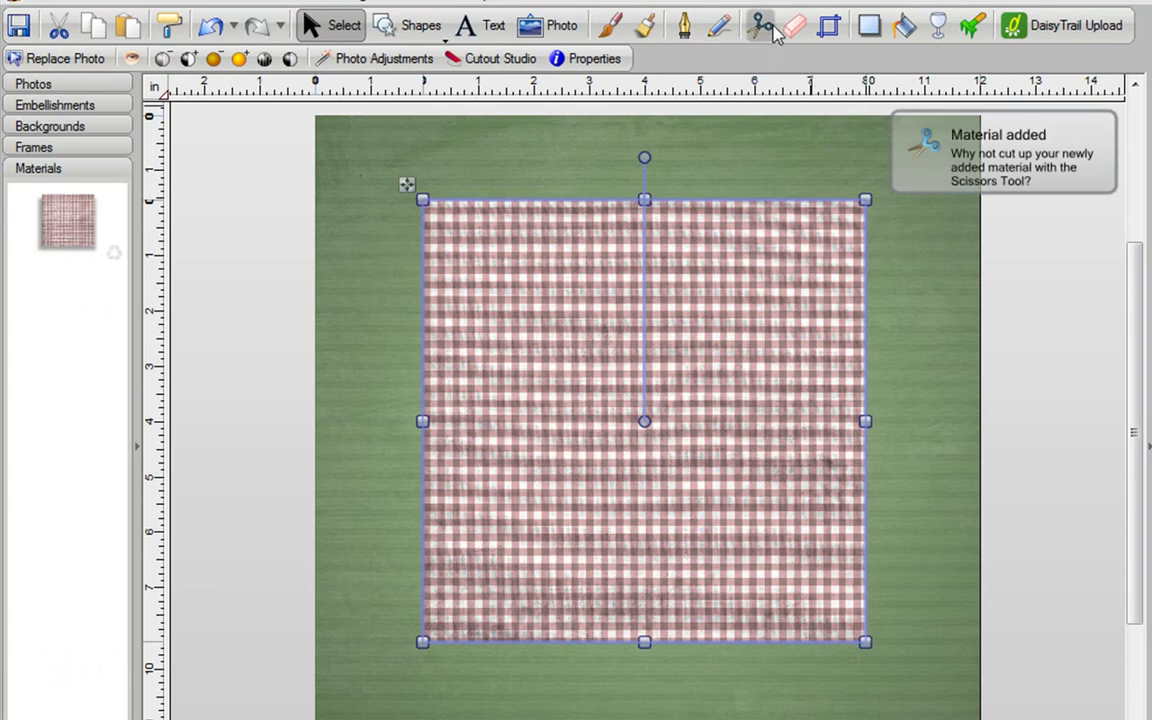
{"action": "left_click", "coordinate": [772, 29]}
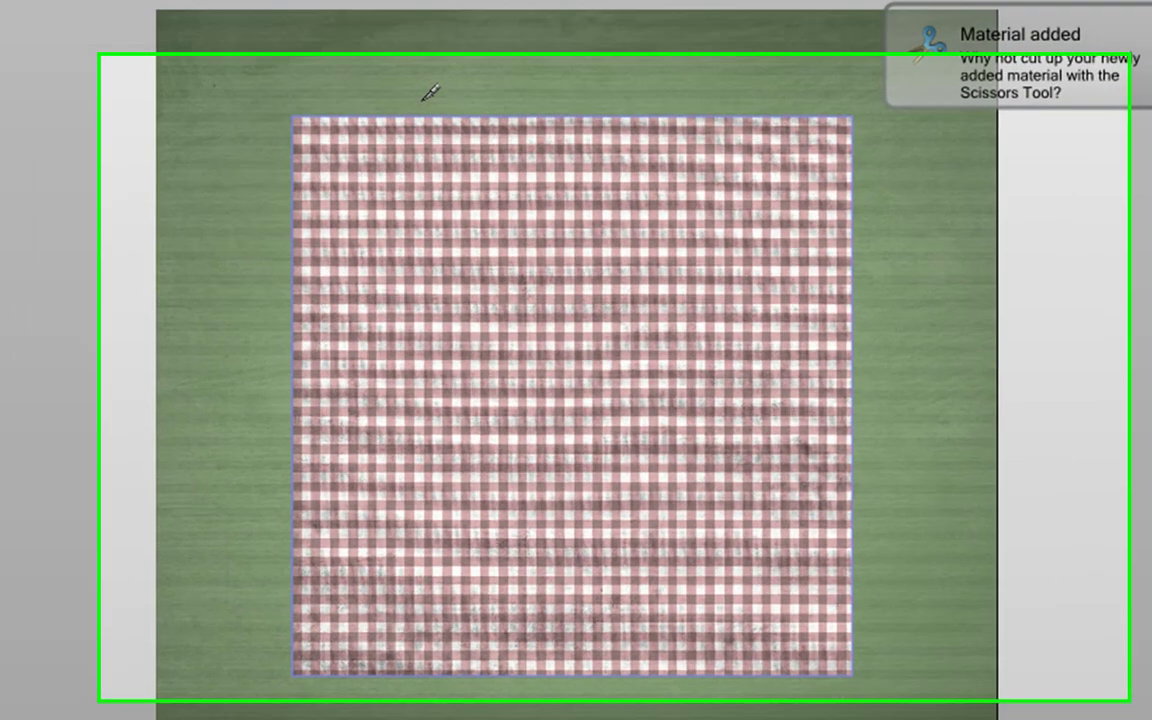
{"action": "left_click_drag", "start_coordinate": [430, 92], "coordinate": [274, 241]}
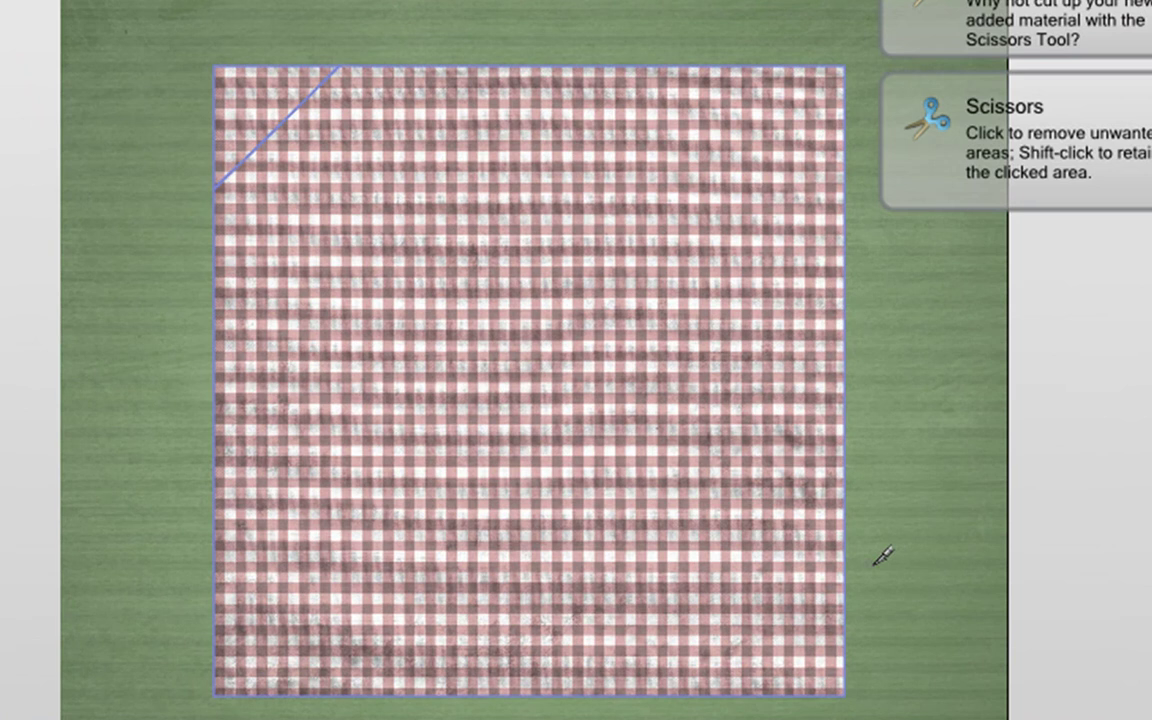
{"action": "left_click_drag", "start_coordinate": [868, 572], "coordinate": [706, 716]}
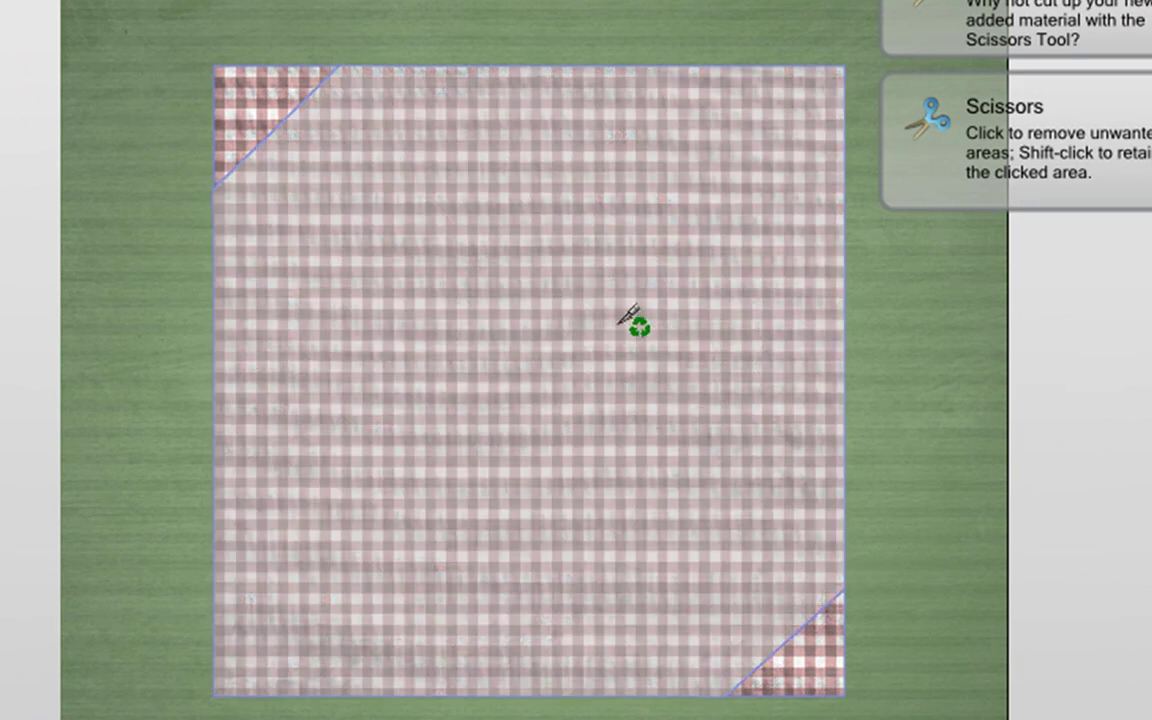
{"action": "left_click", "coordinate": [628, 316]}
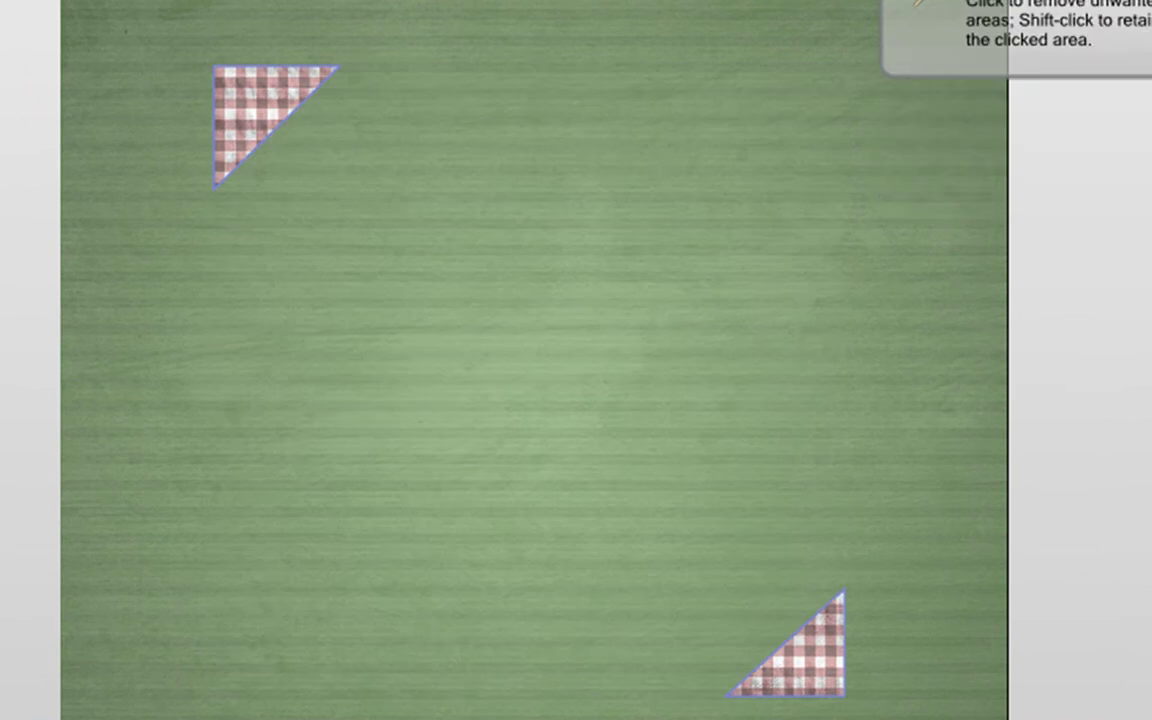
Move the bottom-right triangle toward the centre, then select both triangles together and shift the pair down-right
{"action": "left_click", "coordinate": [949, 686]}
{"action": "left_click", "coordinate": [823, 676]}
{"action": "left_click_drag", "start_coordinate": [823, 676], "coordinate": [751, 439]}
{"action": "left_click", "coordinate": [733, 499]}
{"action": "left_click", "coordinate": [625, 345]}
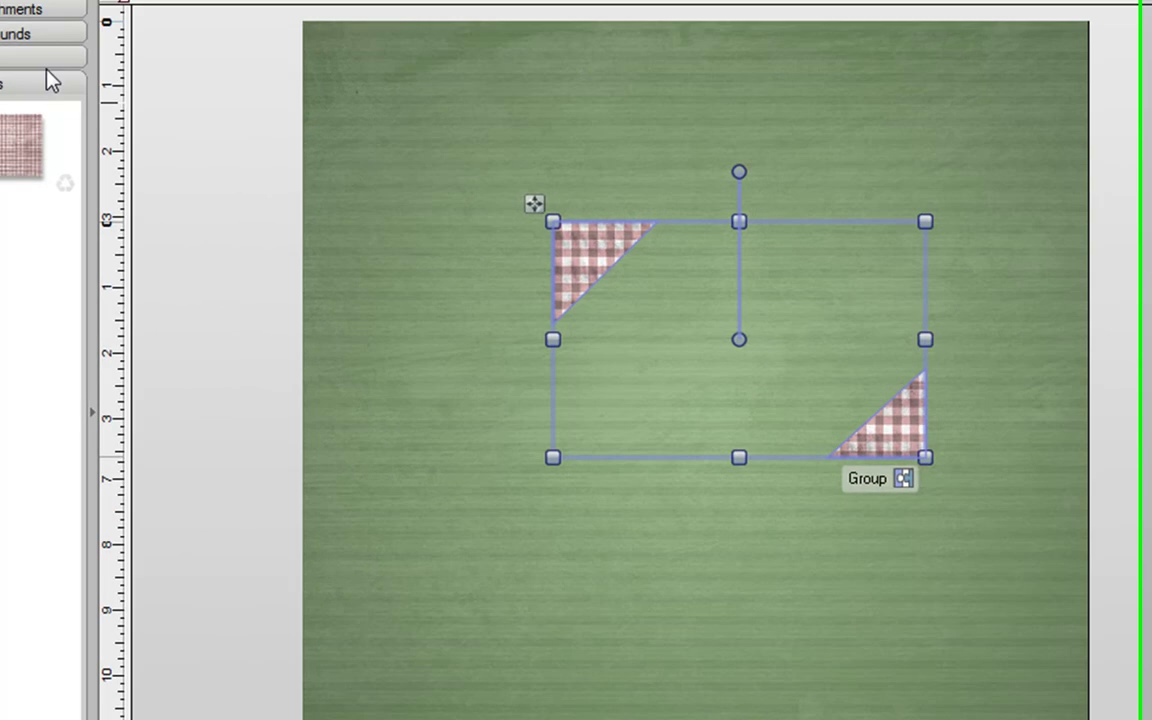
Replace the triangle group with the saved gingham corner frame, expand it, and select its 6-point closed curve
{"action": "left_click", "coordinate": [108, 80]}
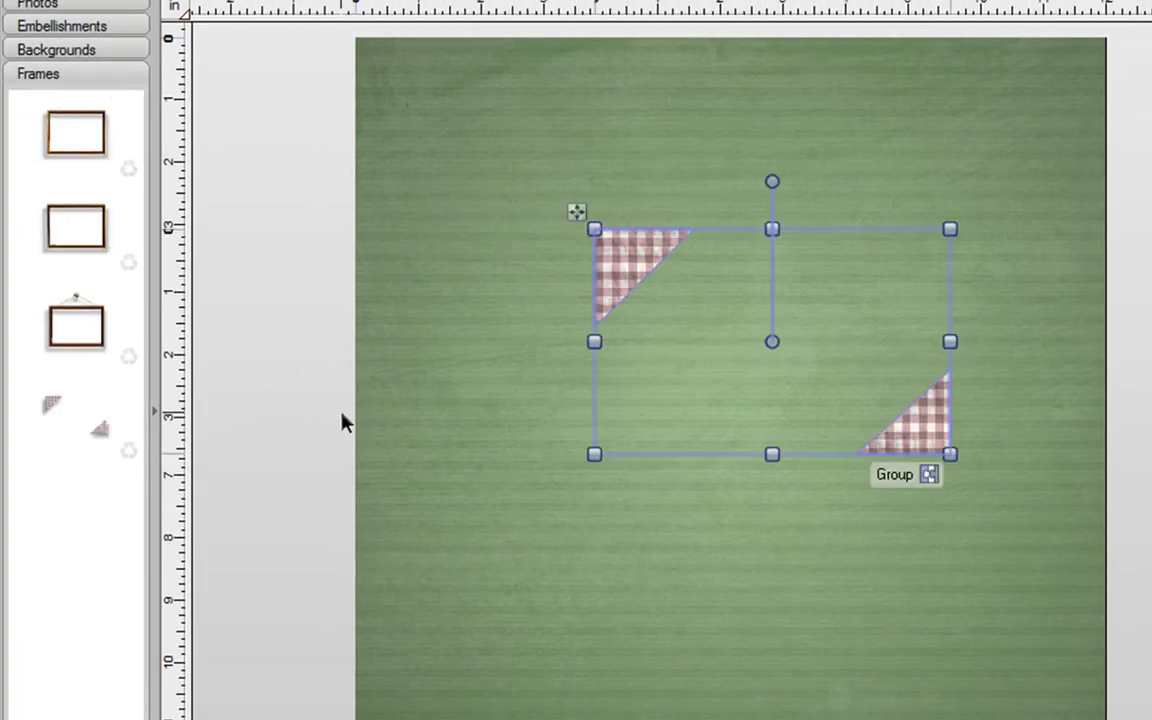
{"action": "key", "text": "Delete"}
{"action": "left_click_drag", "start_coordinate": [90, 424], "coordinate": [743, 319]}
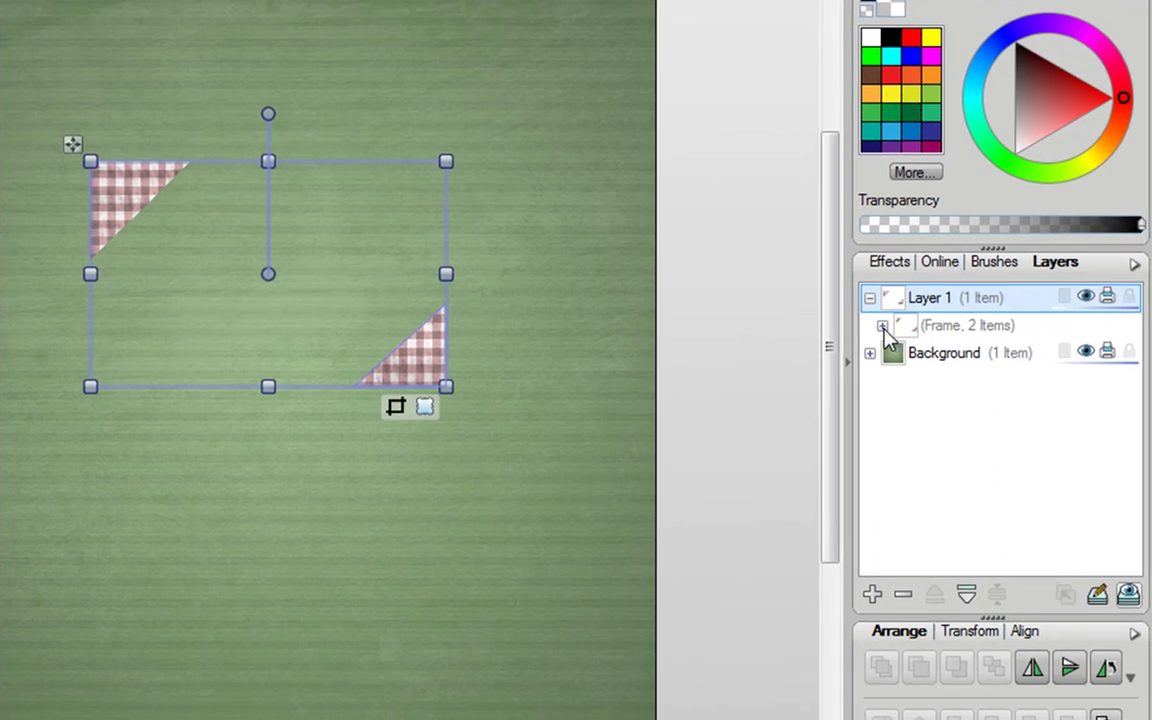
{"action": "left_click", "coordinate": [882, 327]}
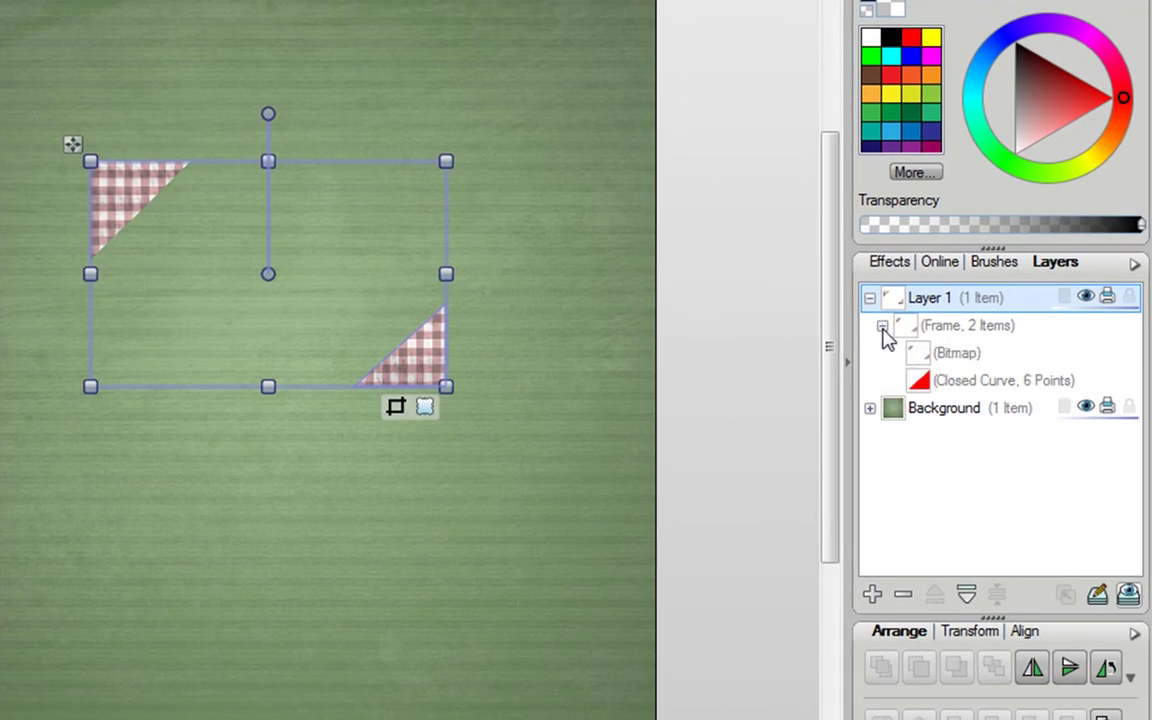
{"action": "left_click", "coordinate": [965, 390]}
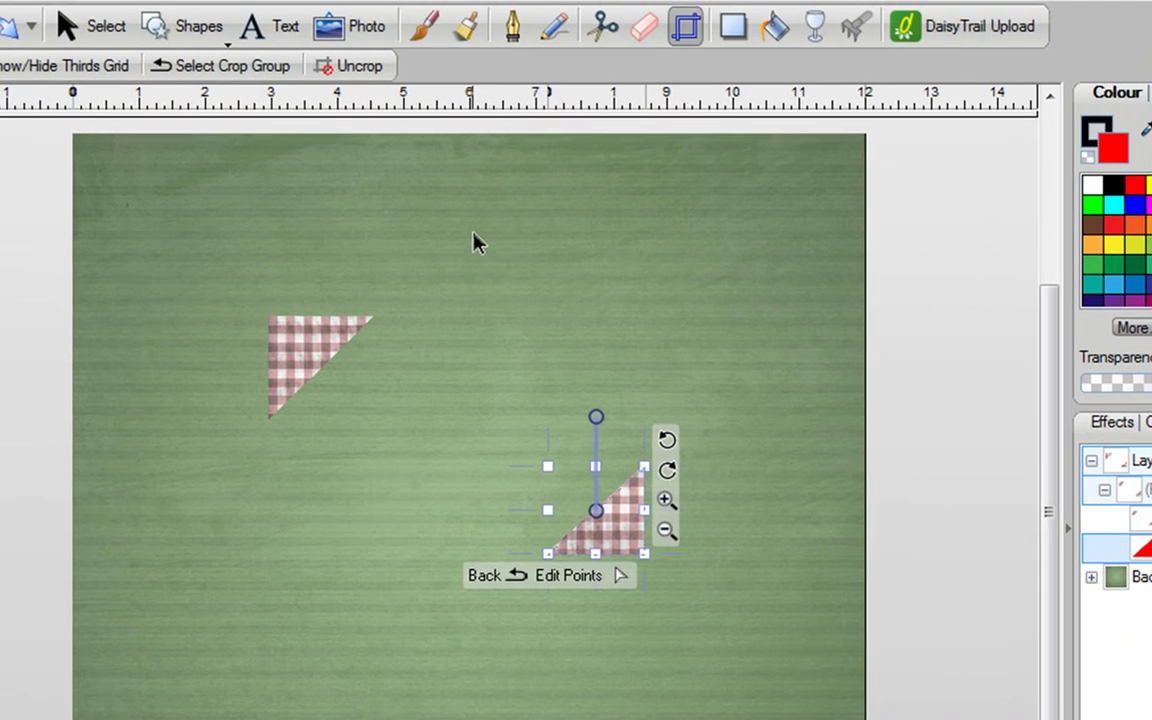
Draw a Quick Rectangle between the two gingham corners, fill it red, and return to Select
{"action": "left_click", "coordinate": [184, 30]}
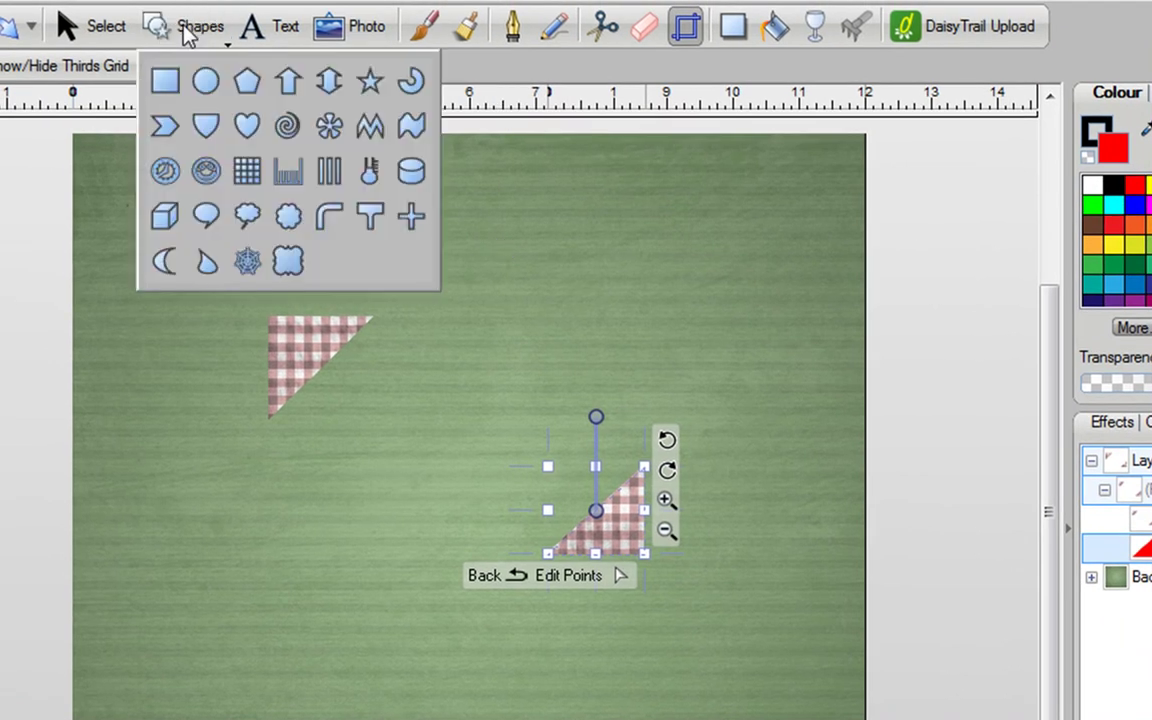
{"action": "left_click", "coordinate": [172, 90]}
{"action": "left_click", "coordinate": [292, 340], "text": "shift"}
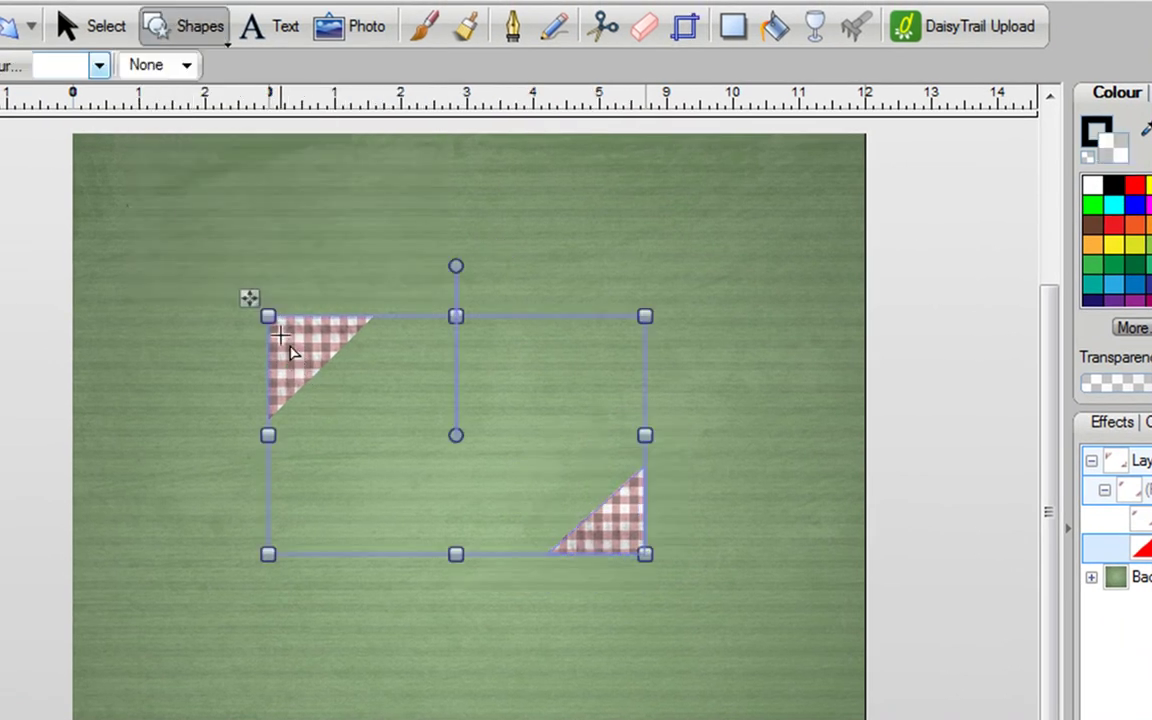
{"action": "mouse_move", "coordinate": [390, 418]}
{"action": "left_mouse_down"}
{"action": "mouse_move", "coordinate": [540, 546]}
{"action": "mouse_move", "coordinate": [634, 543]}
{"action": "left_mouse_up"}
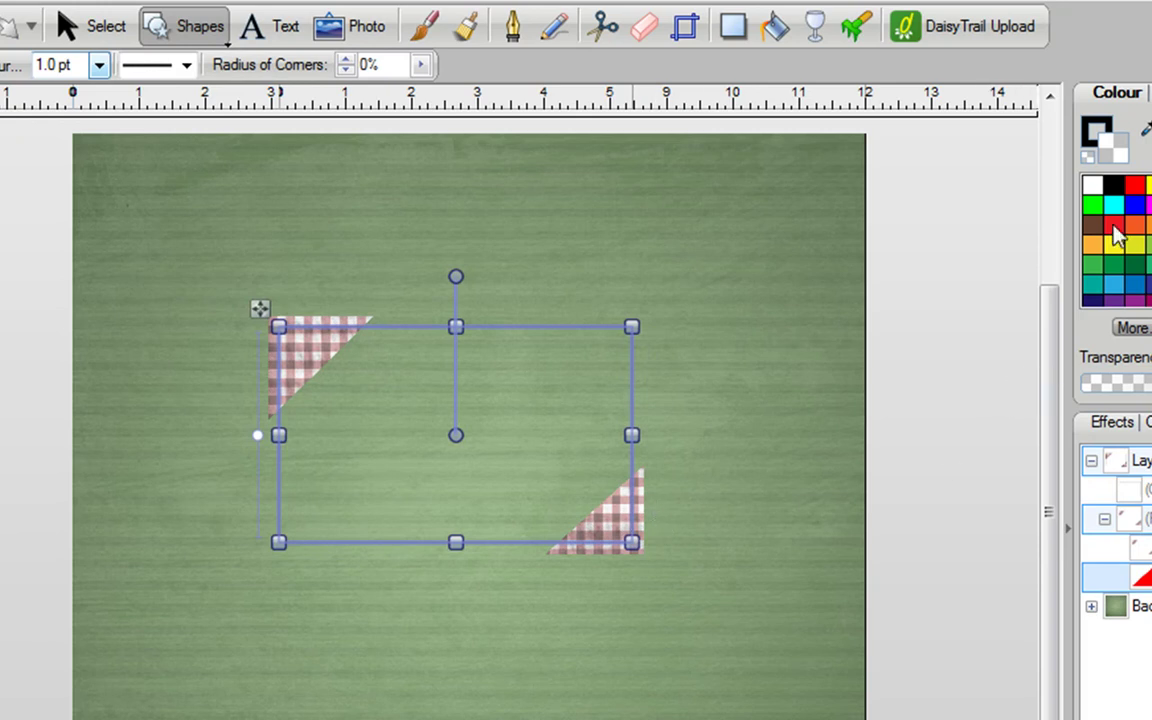
{"action": "left_click", "coordinate": [1114, 226]}
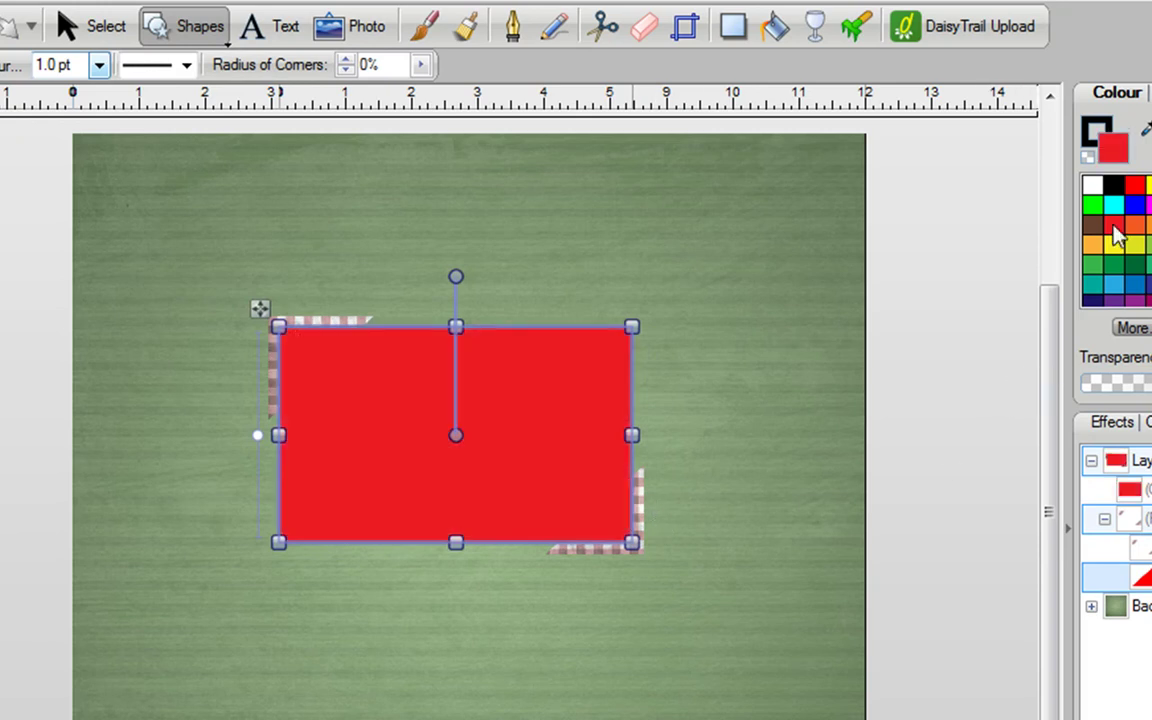
{"action": "left_click", "coordinate": [110, 32]}
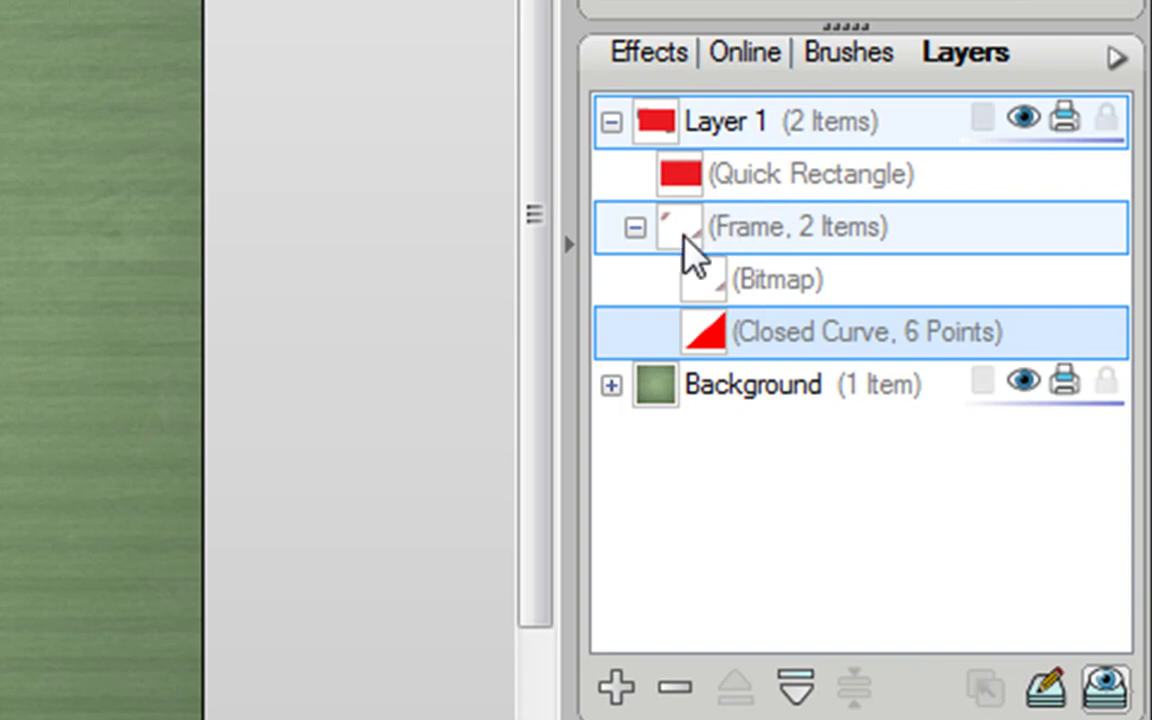
Move the Quick Rectangle into the Frame group, delete the Closed Curve, and select the rectangle
{"action": "left_click", "coordinate": [733, 176]}
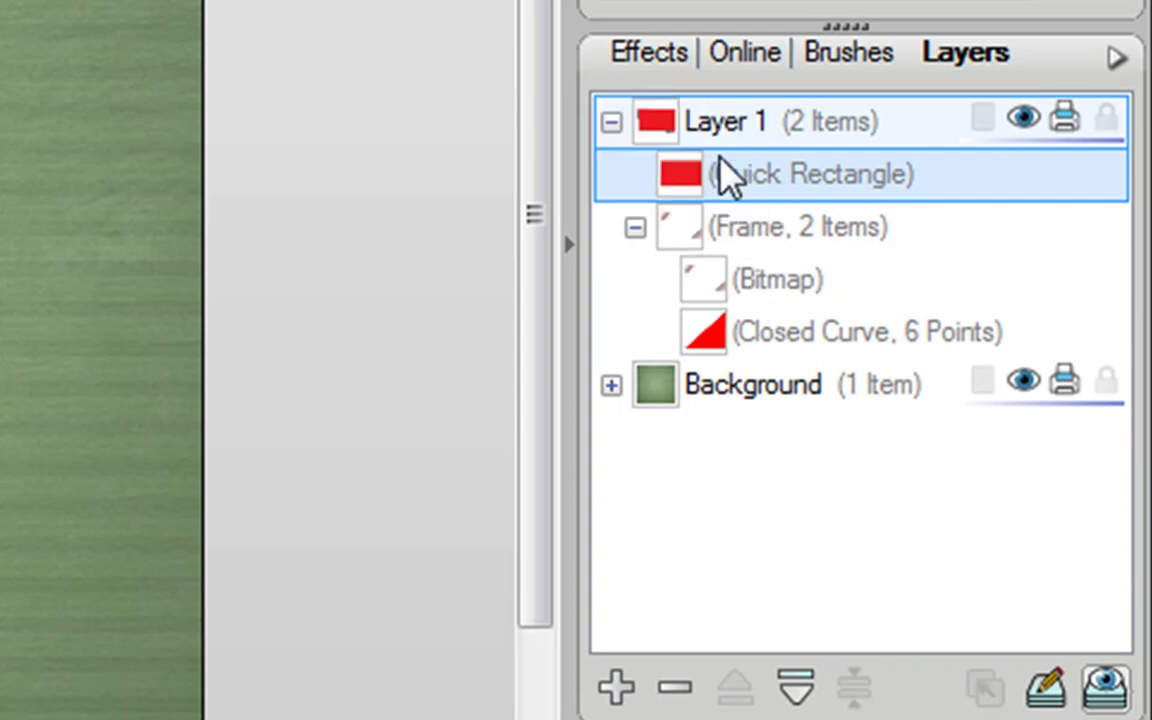
{"action": "left_click_drag", "start_coordinate": [737, 176], "coordinate": [766, 305]}
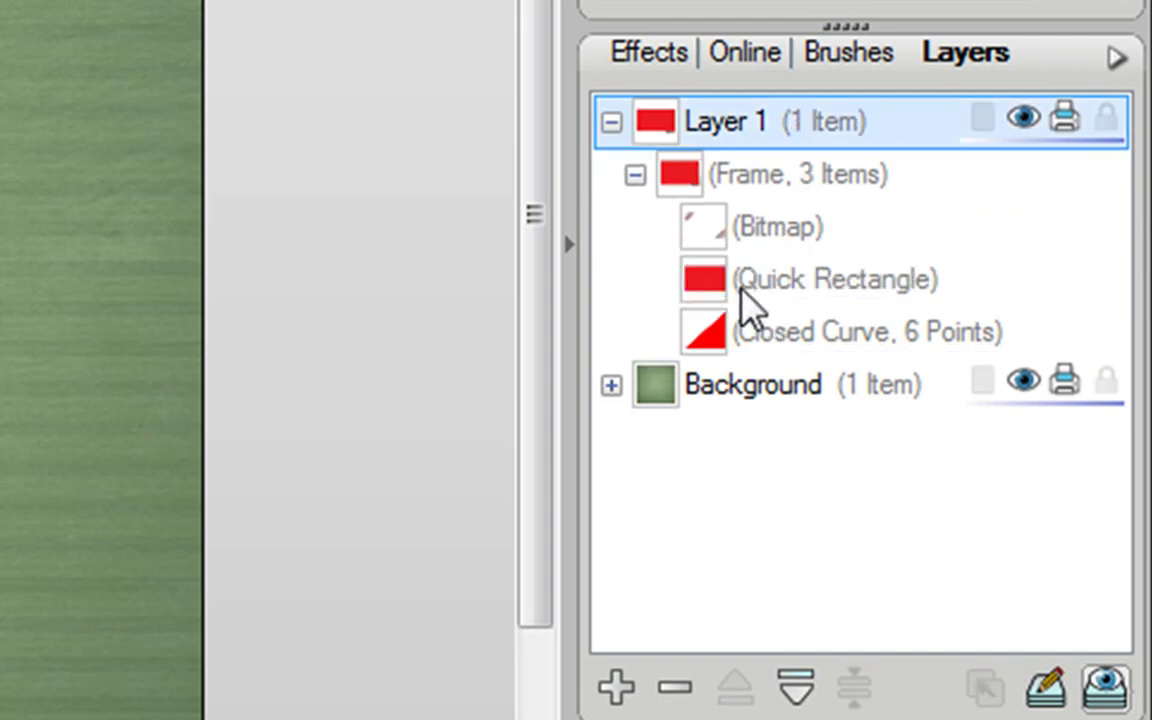
{"action": "left_click", "coordinate": [777, 335]}
{"action": "right_click", "coordinate": [764, 333]}
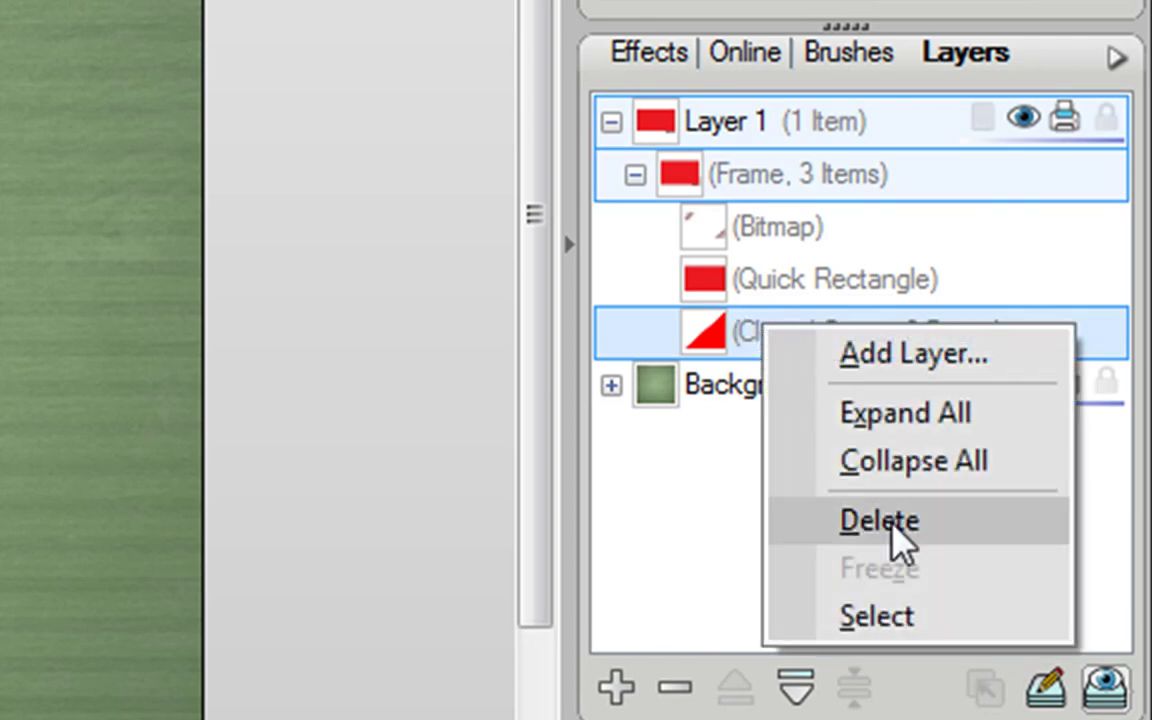
{"action": "left_click", "coordinate": [890, 525]}
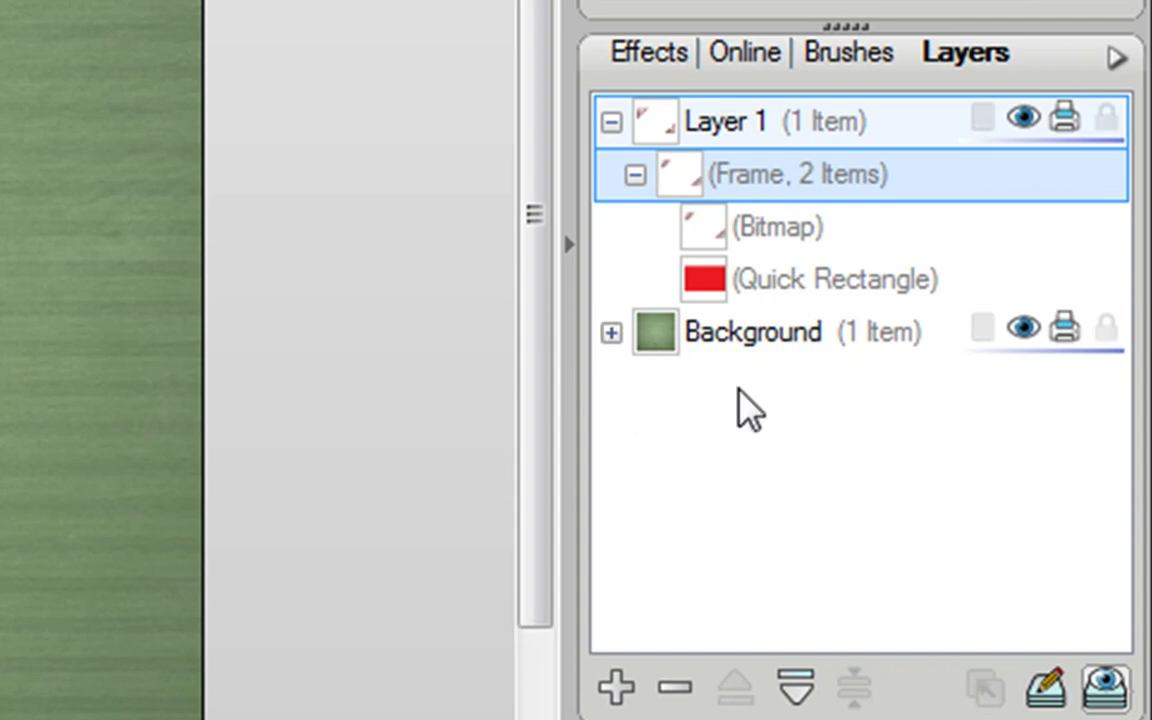
{"action": "left_click", "coordinate": [766, 286]}
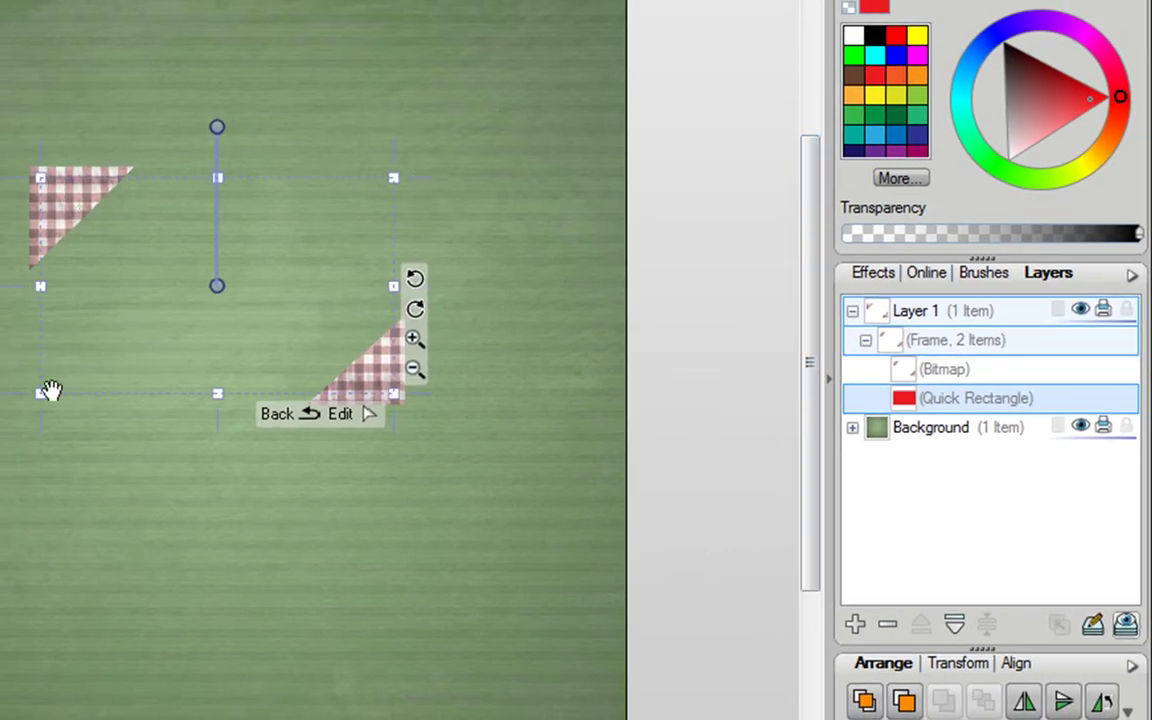
Finish frame editing, drop the fishing photo onto the gingham frame, and shift it up and left
{"action": "left_click", "coordinate": [488, 244]}
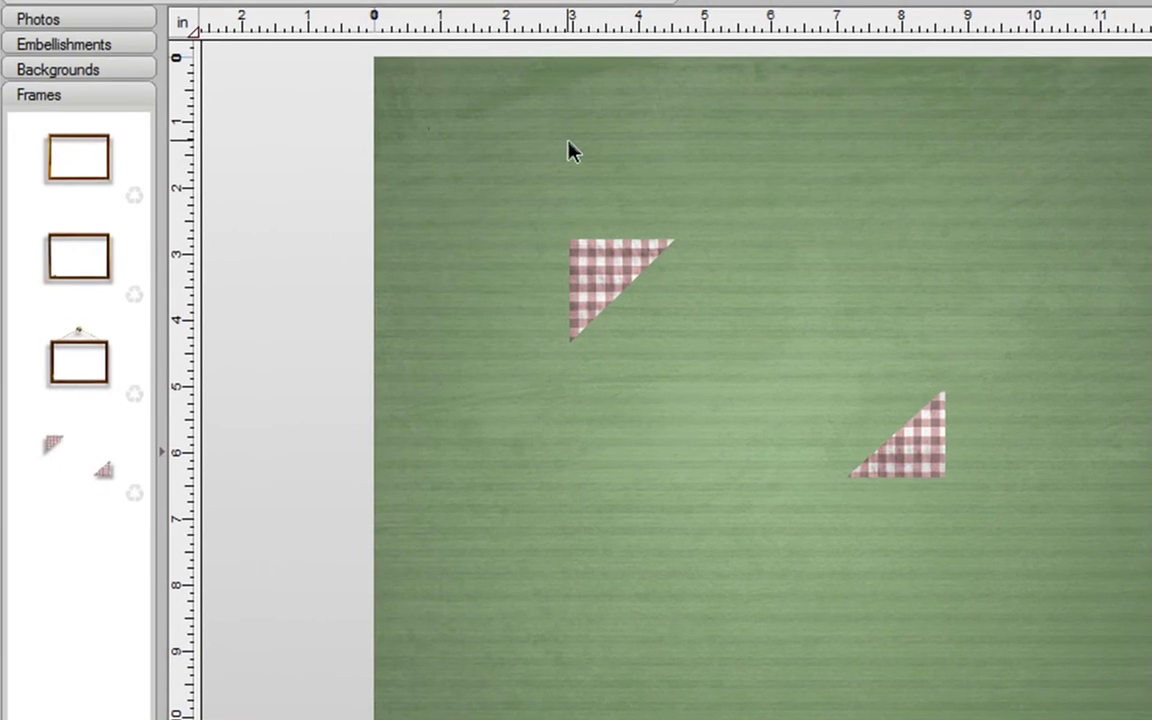
{"action": "left_click", "coordinate": [40, 20]}
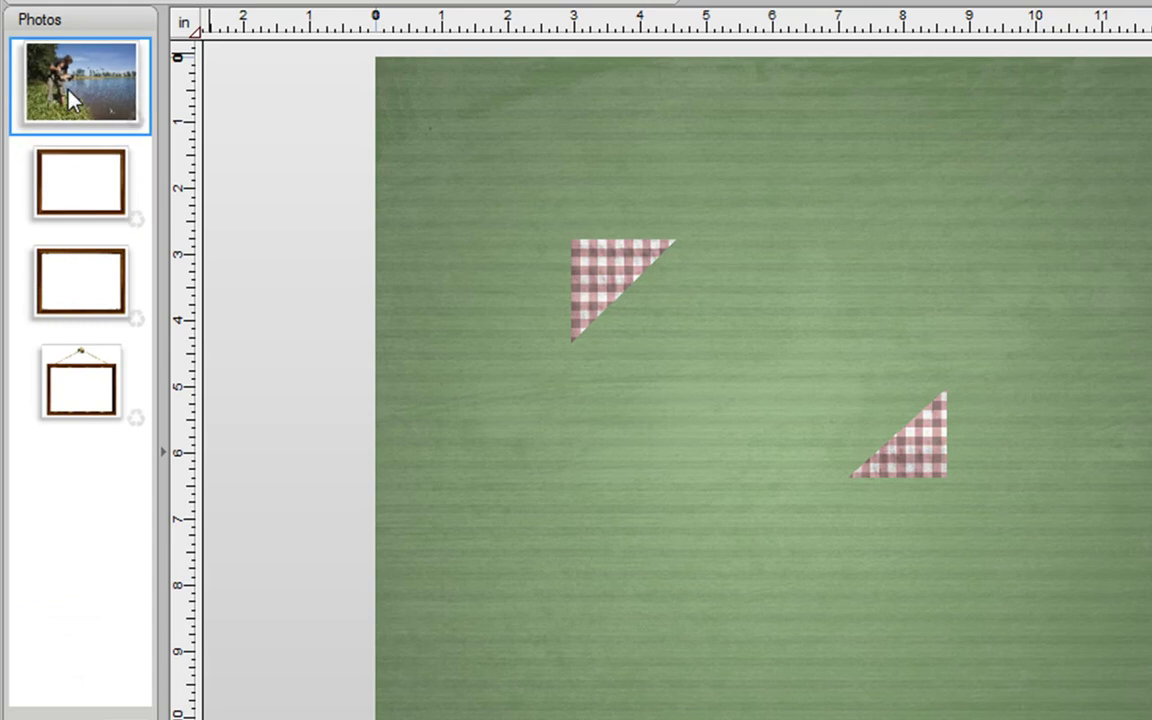
{"action": "left_click_drag", "start_coordinate": [65, 85], "coordinate": [751, 383]}
{"action": "left_click", "coordinate": [1057, 391]}
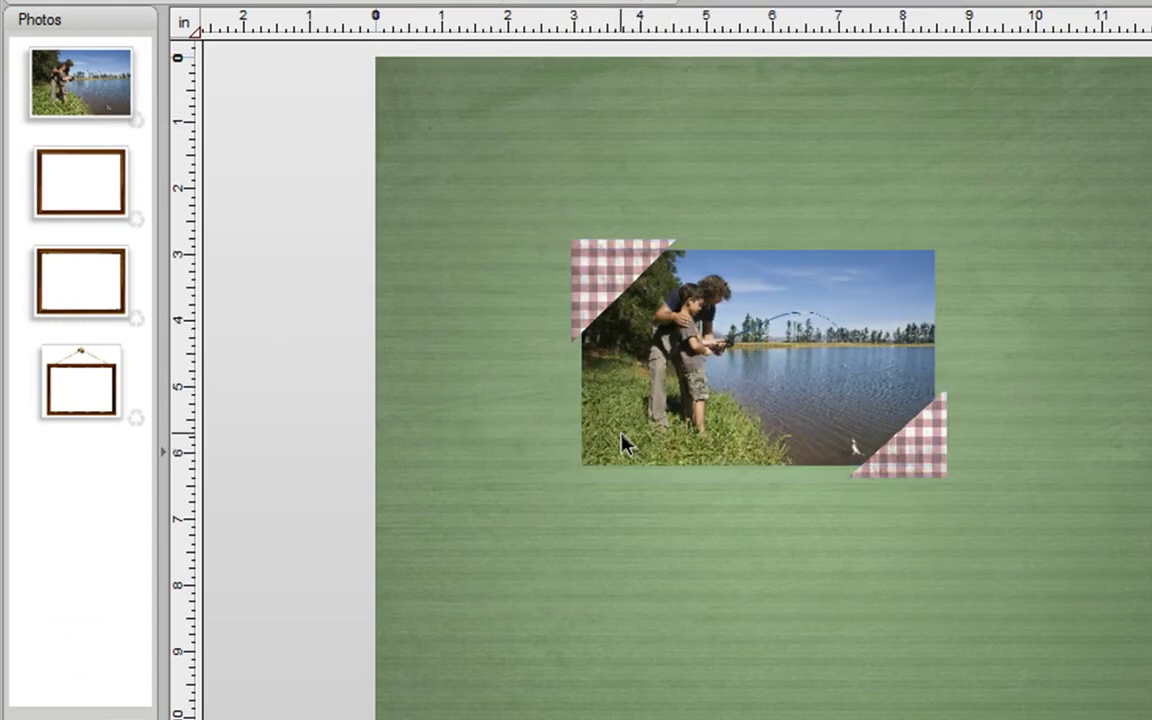
{"action": "left_click", "coordinate": [905, 405]}
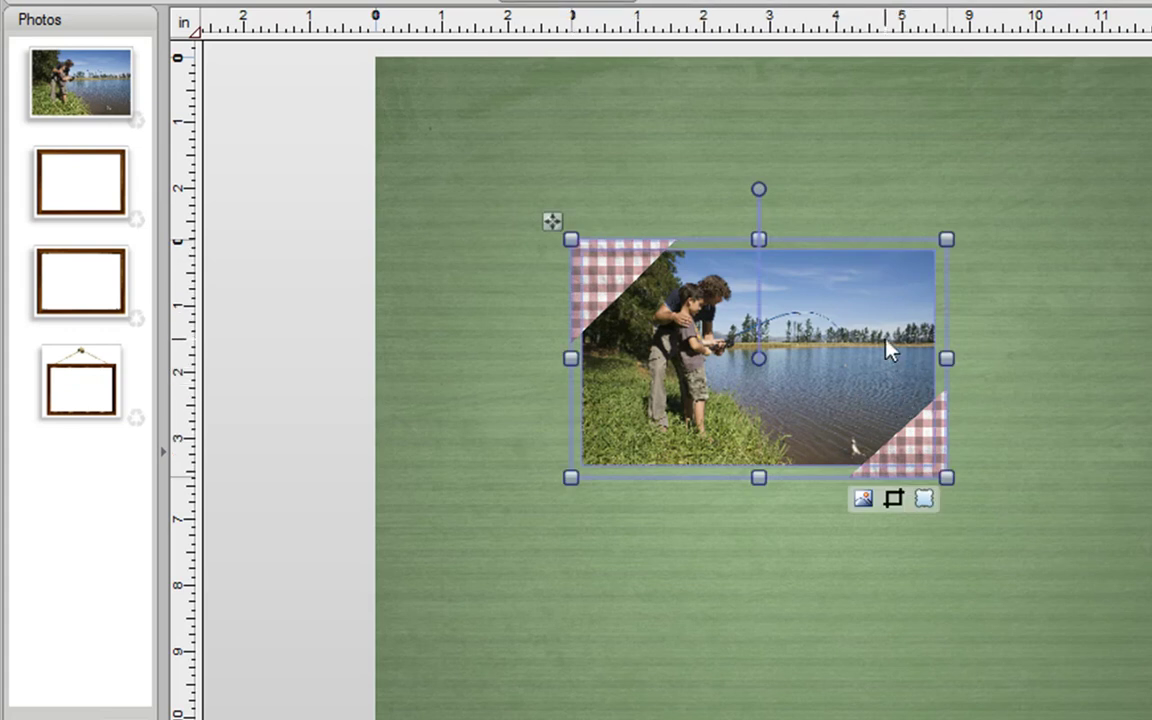
{"action": "left_click_drag", "start_coordinate": [887, 347], "coordinate": [774, 269]}
{"action": "left_click", "coordinate": [987, 330]}
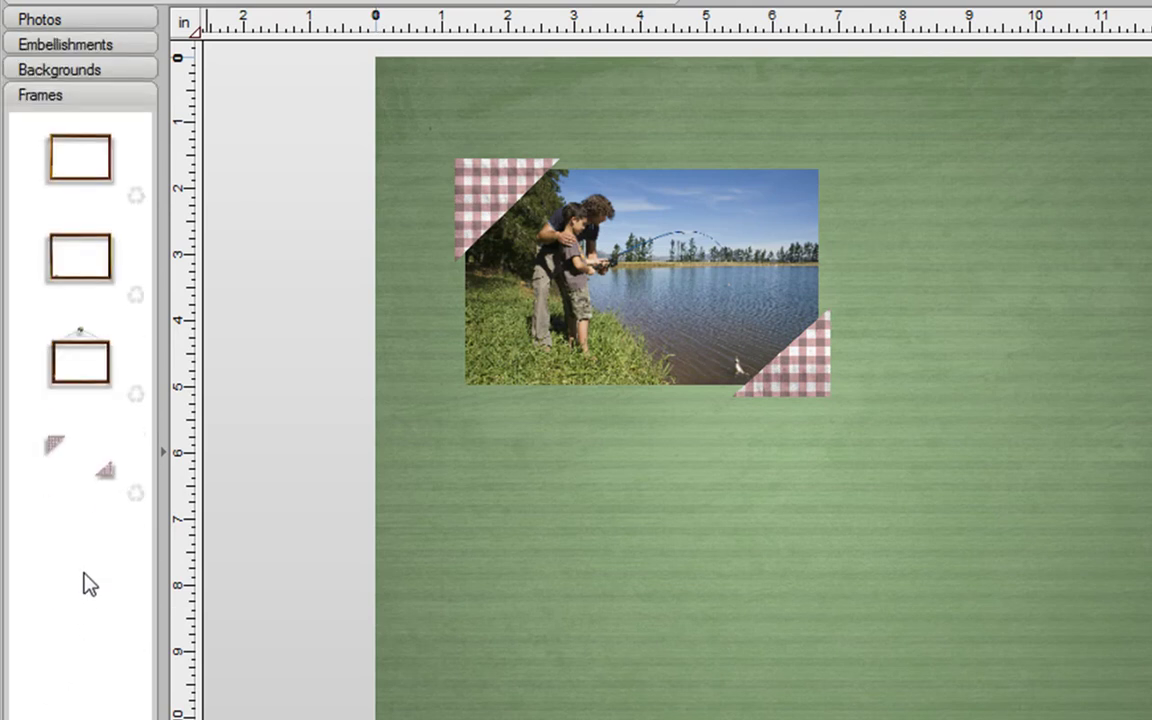
Re-save the gingham frame to the Frames collection and drop the fishing photo into the fresh frame
{"action": "left_click", "coordinate": [136, 496]}
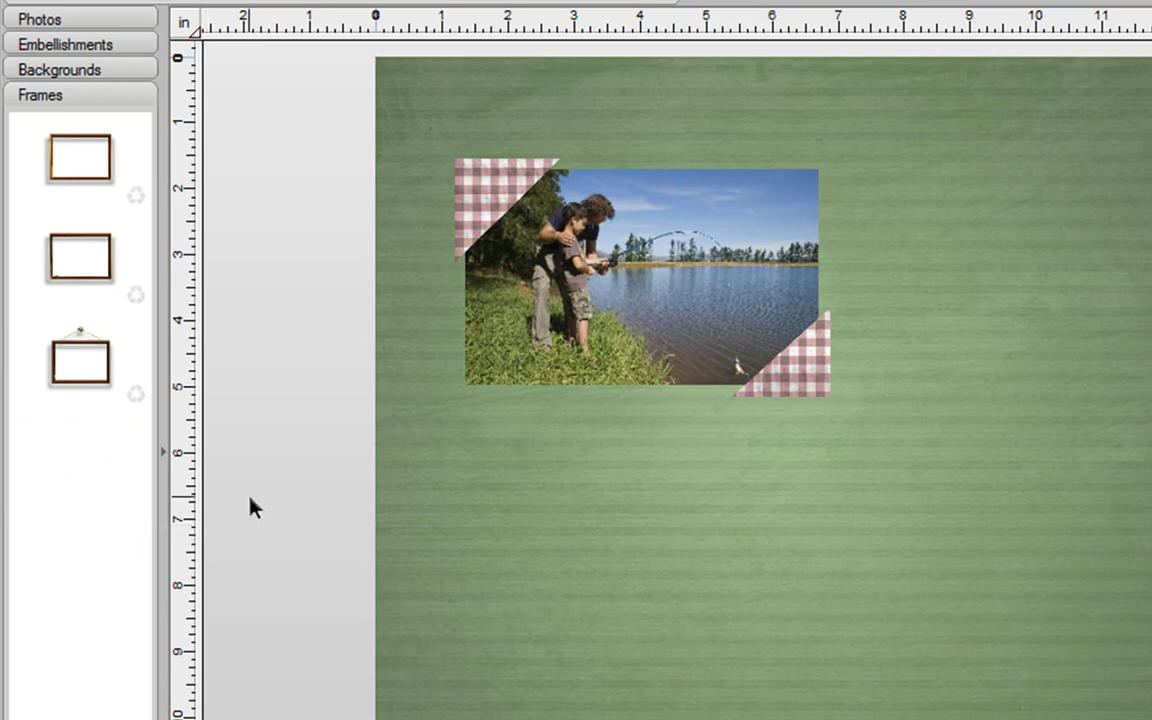
{"action": "left_click_drag", "start_coordinate": [579, 234], "coordinate": [77, 452]}
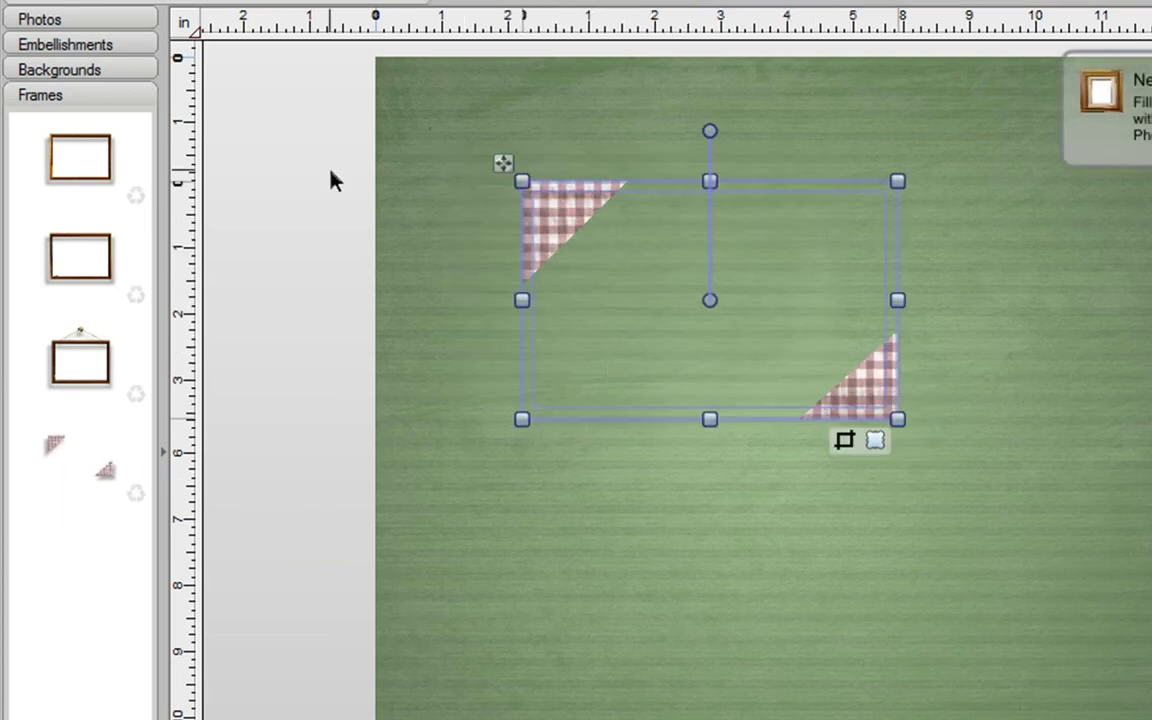
{"action": "left_click", "coordinate": [88, 21]}
{"action": "left_click_drag", "start_coordinate": [77, 85], "coordinate": [715, 315]}
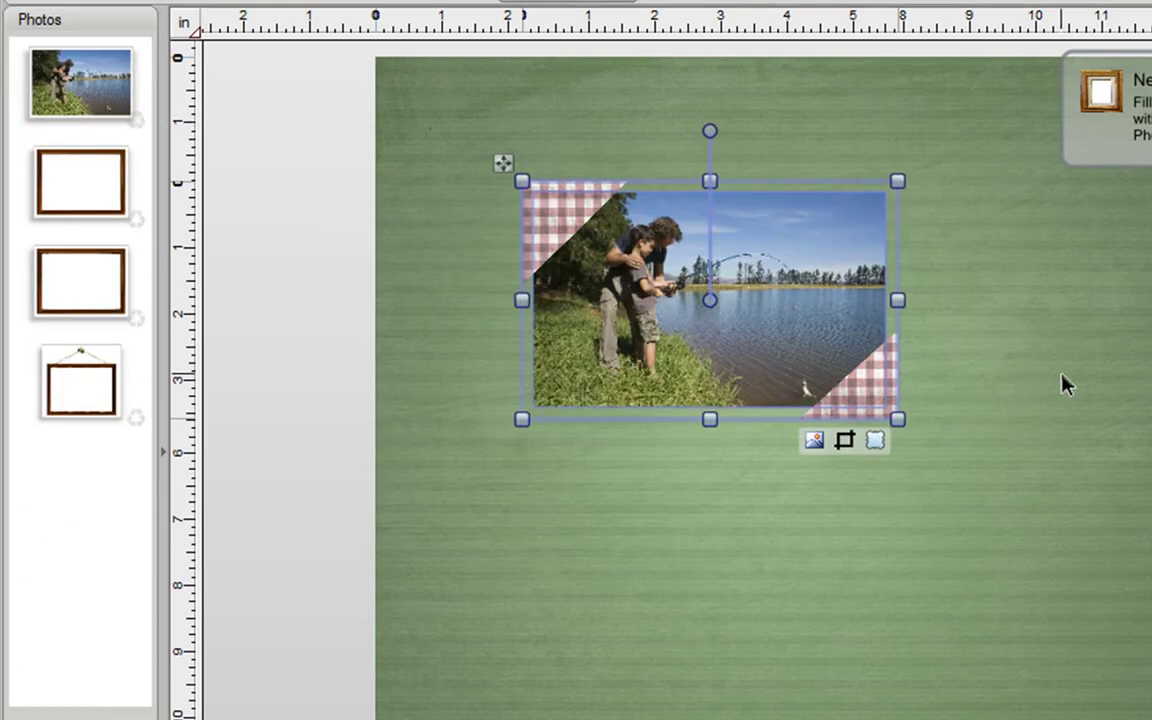
{"action": "left_click", "coordinate": [1065, 386]}
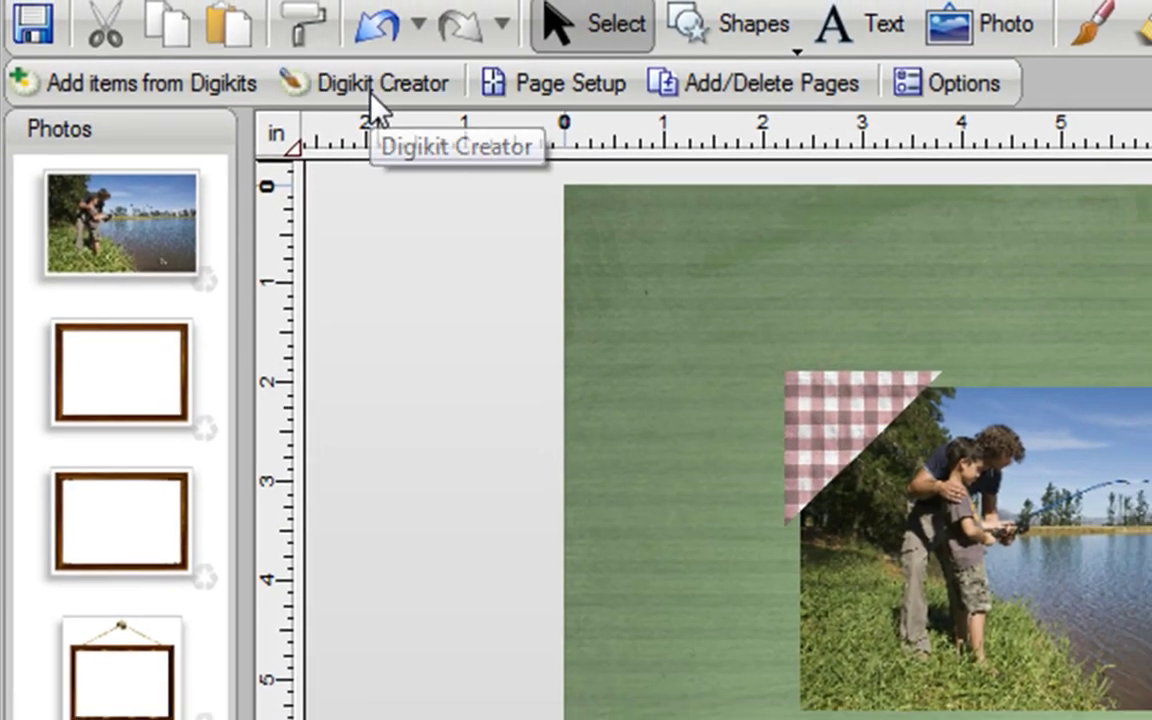
Open Digikit Creator and show its Frames category listing the gingham corner frame
{"action": "left_click", "coordinate": [377, 100]}
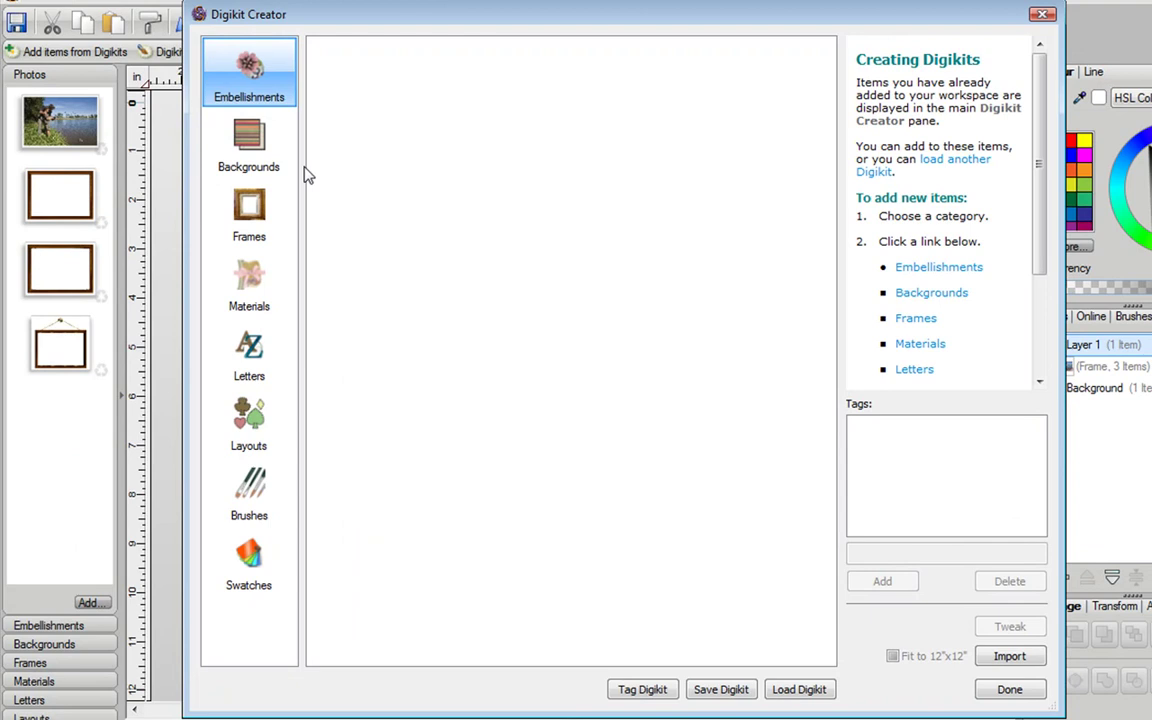
{"action": "left_click", "coordinate": [262, 212]}
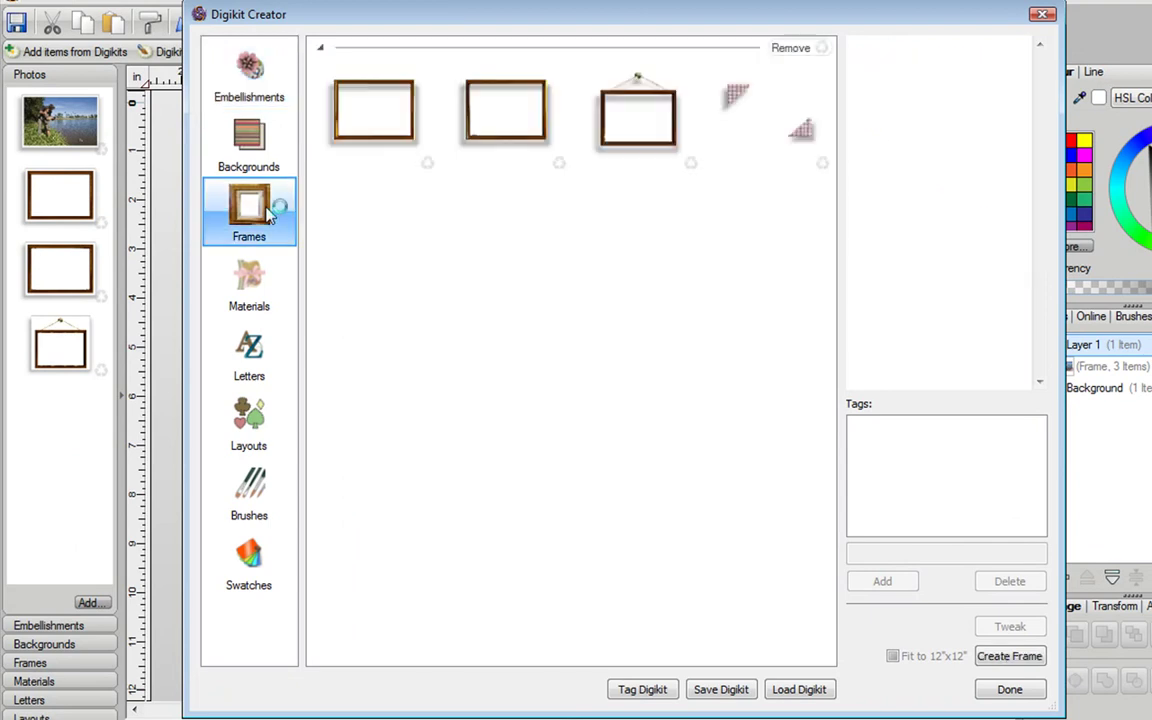